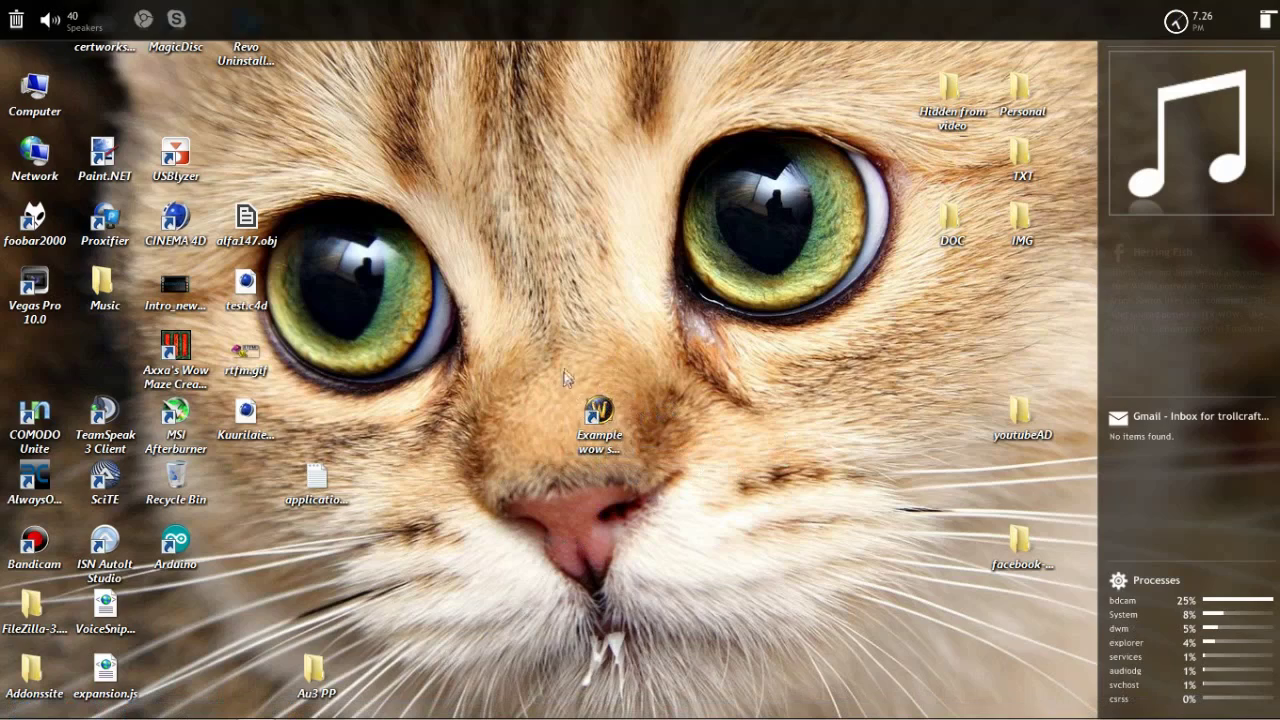
Open the Example wow shortcut's file location, then close that folder and its Properties
{"action": "right_click", "coordinate": [593, 415]}
{"action": "left_click", "coordinate": [658, 703]}
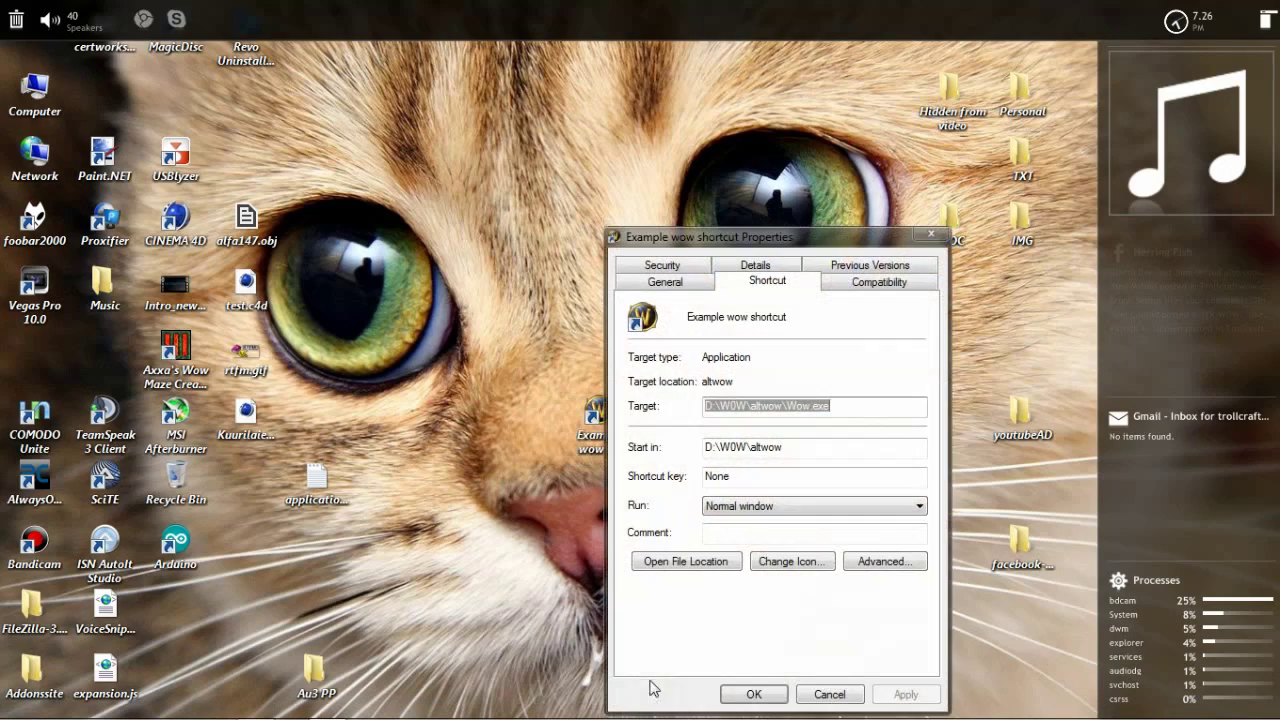
{"action": "left_click", "coordinate": [688, 562]}
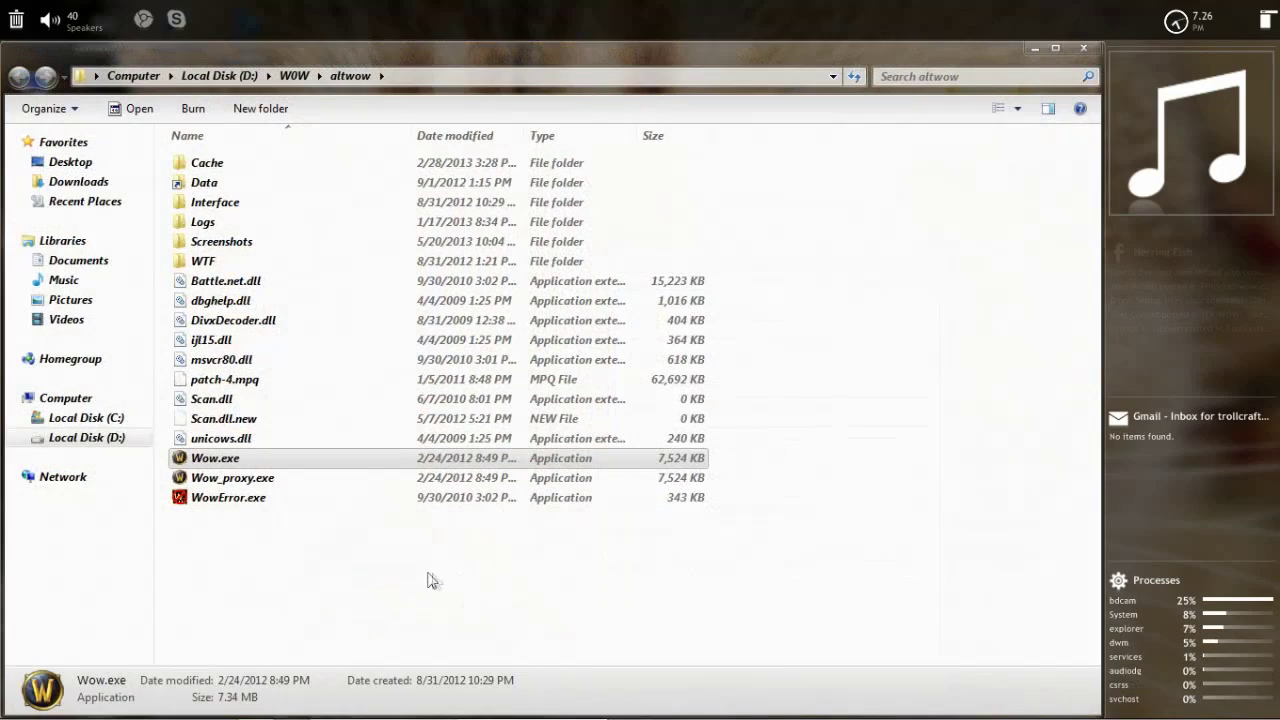
{"action": "left_click", "coordinate": [1078, 50]}
{"action": "left_click", "coordinate": [751, 693]}
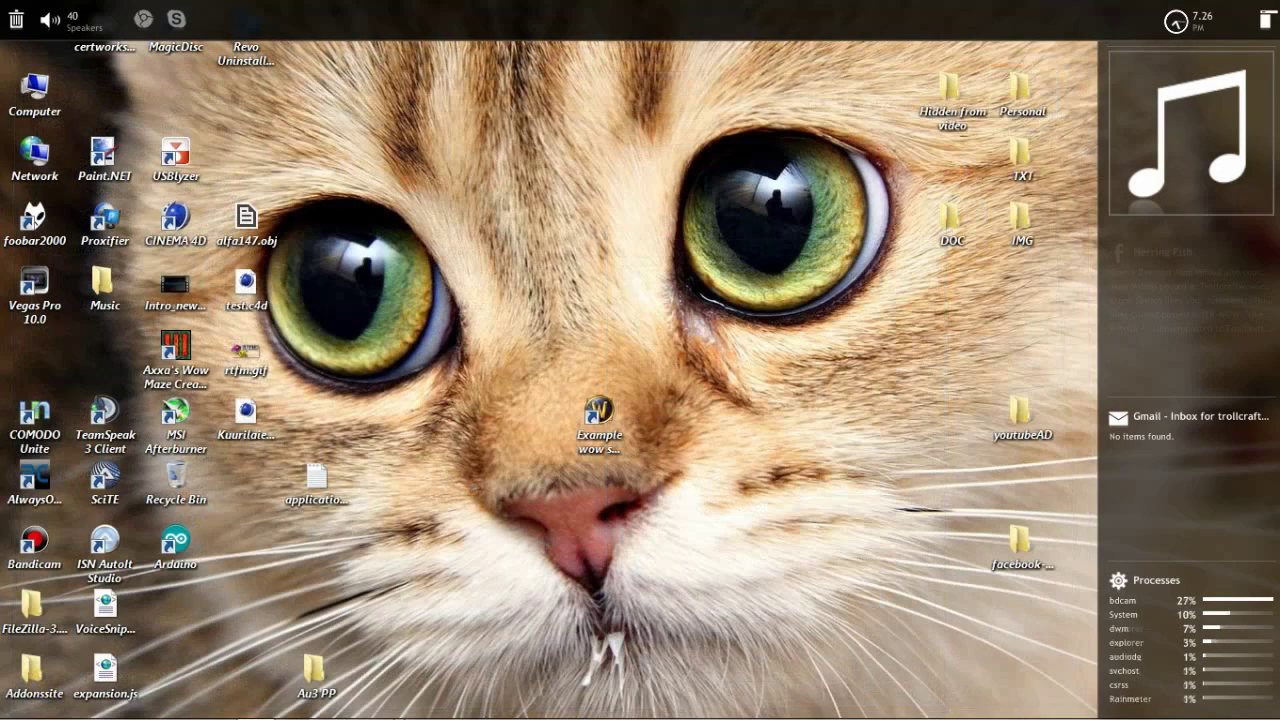
Open the D:\W0W\altwow install folder from the pinned Wow.exe shortcut's Properties
{"action": "mouse_move", "coordinate": [300, 705]}
{"action": "right_click", "coordinate": [291, 708]}
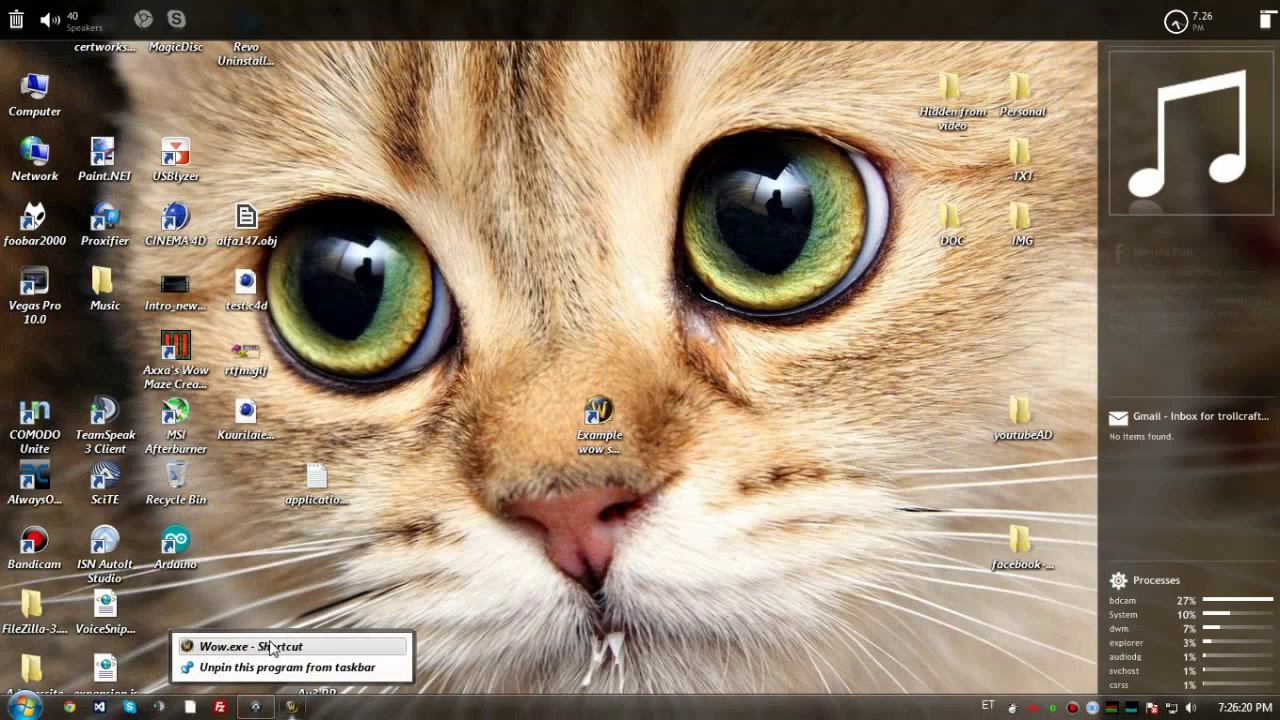
{"action": "right_click", "coordinate": [318, 650]}
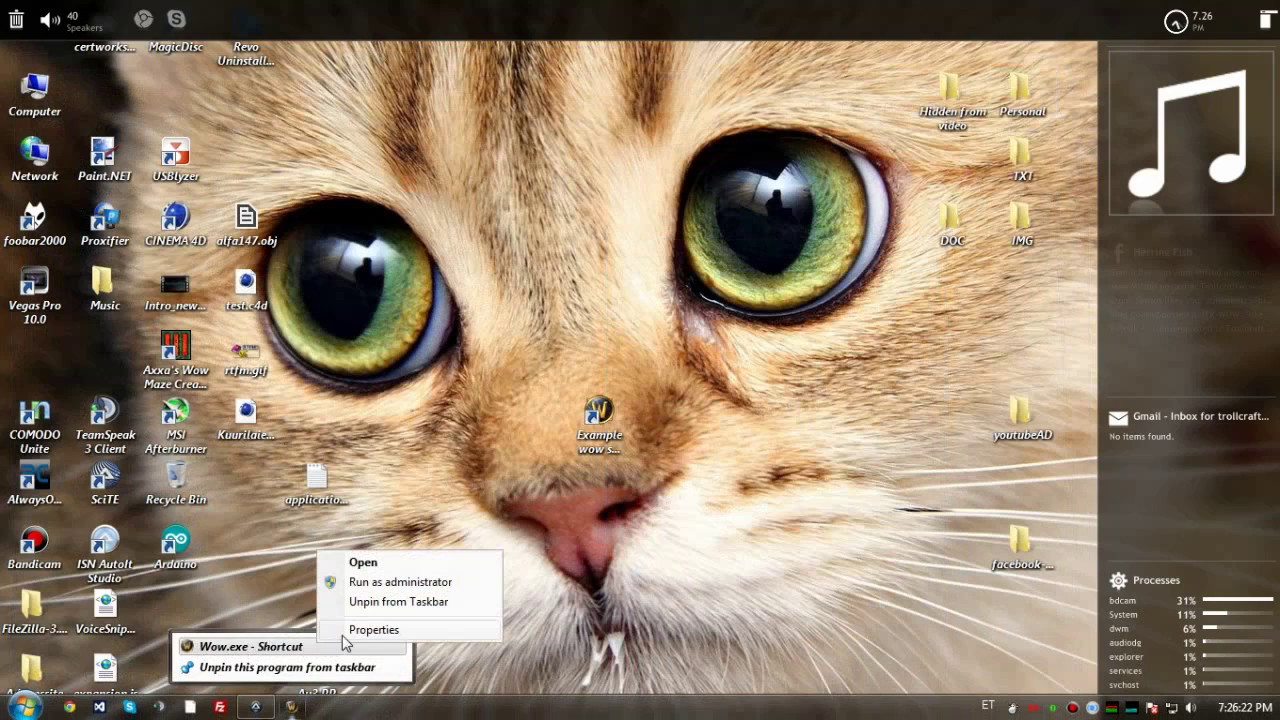
{"action": "left_click", "coordinate": [357, 630]}
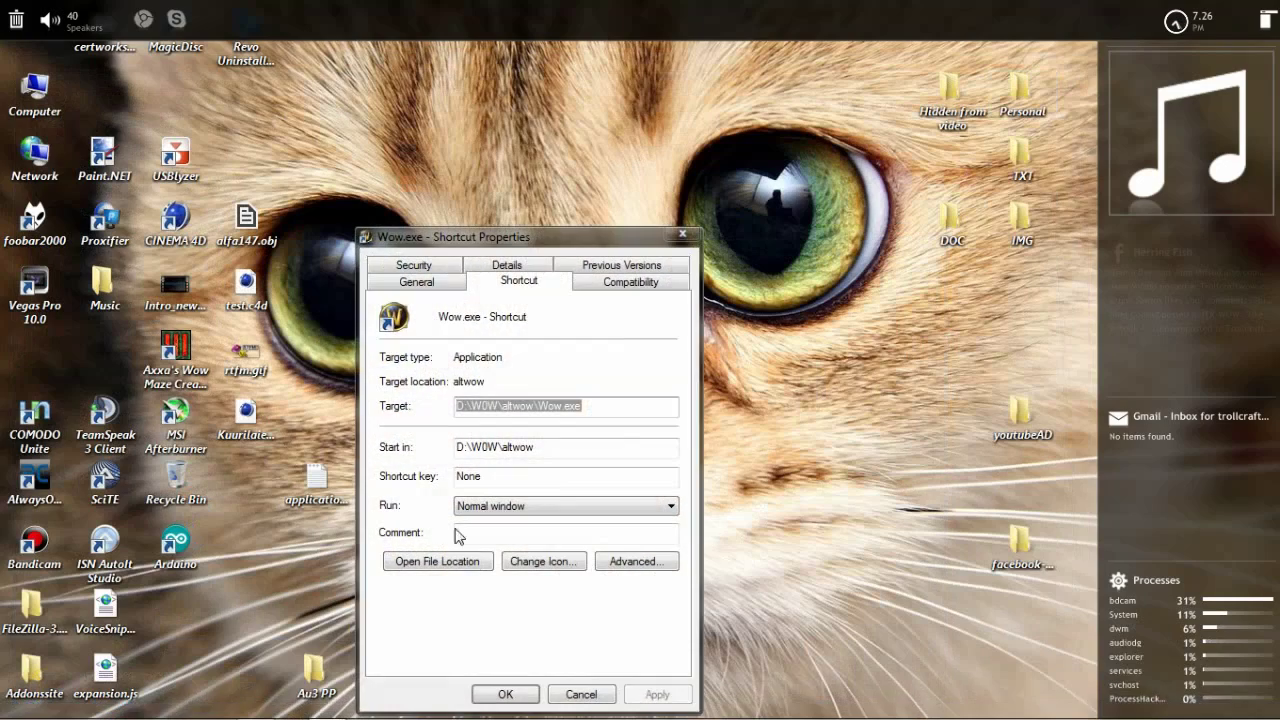
{"action": "left_click", "coordinate": [465, 564]}
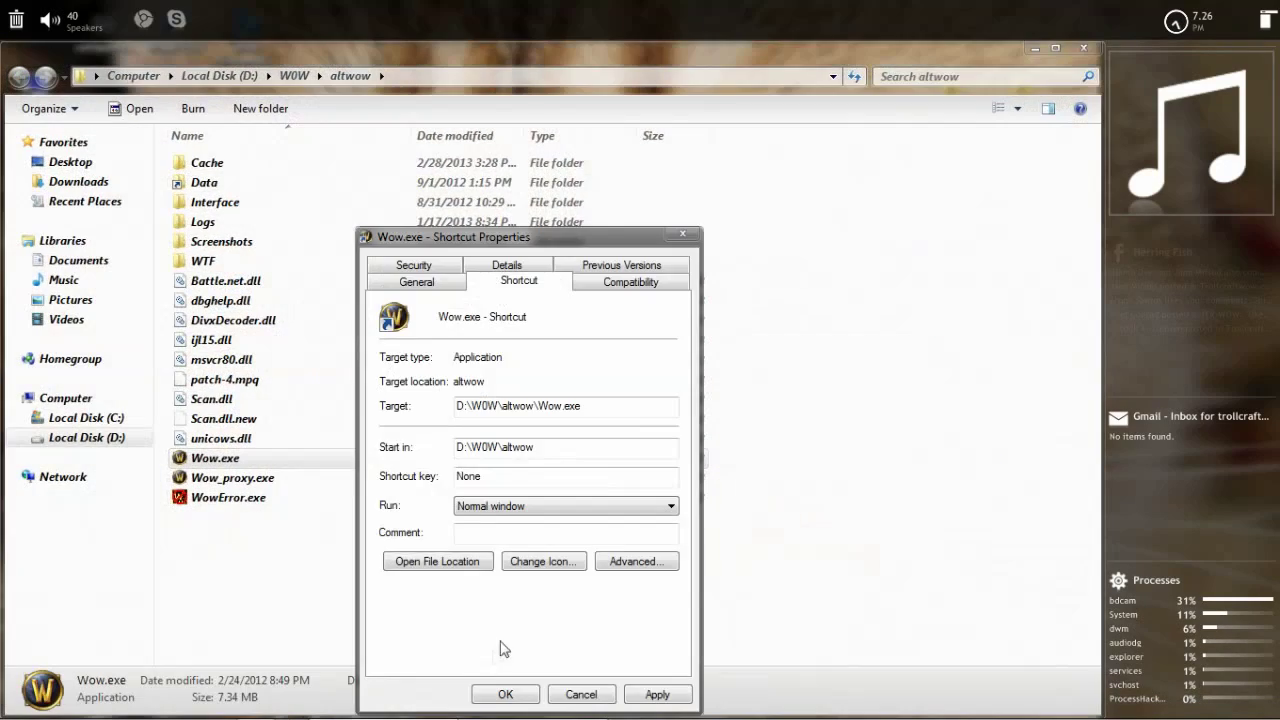
{"action": "left_click", "coordinate": [503, 693]}
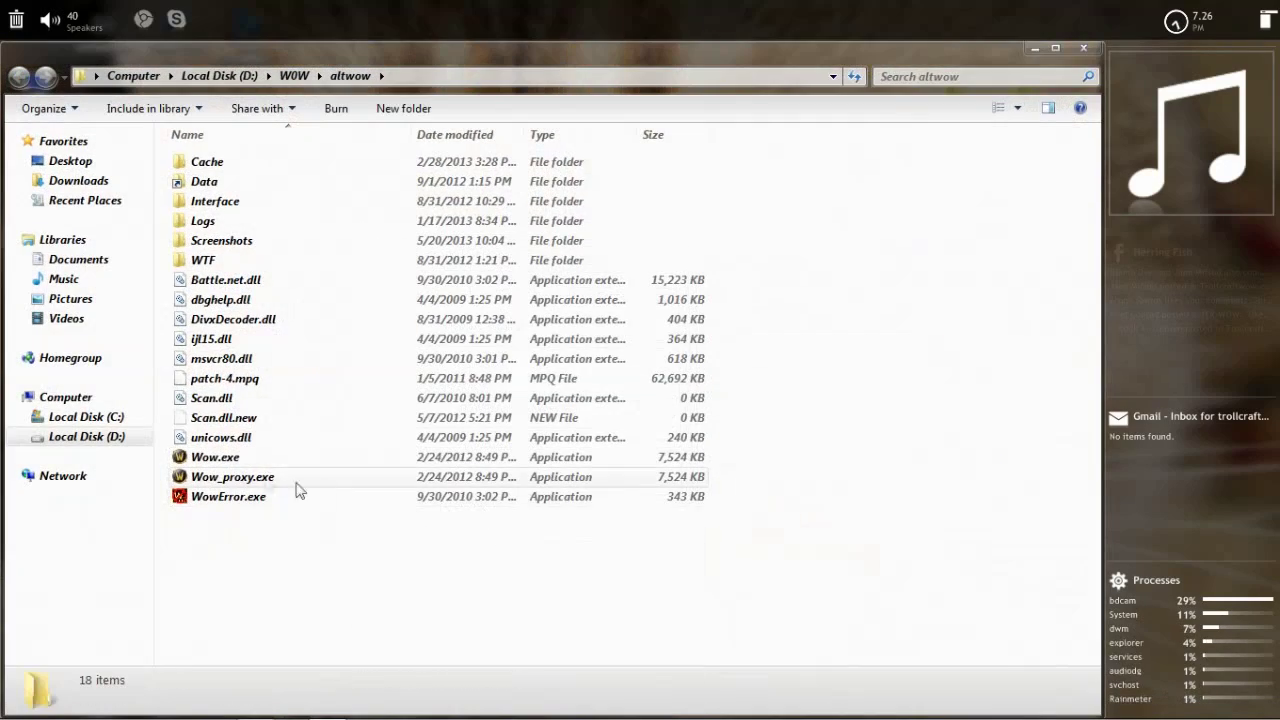
{"action": "left_click", "coordinate": [230, 460]}
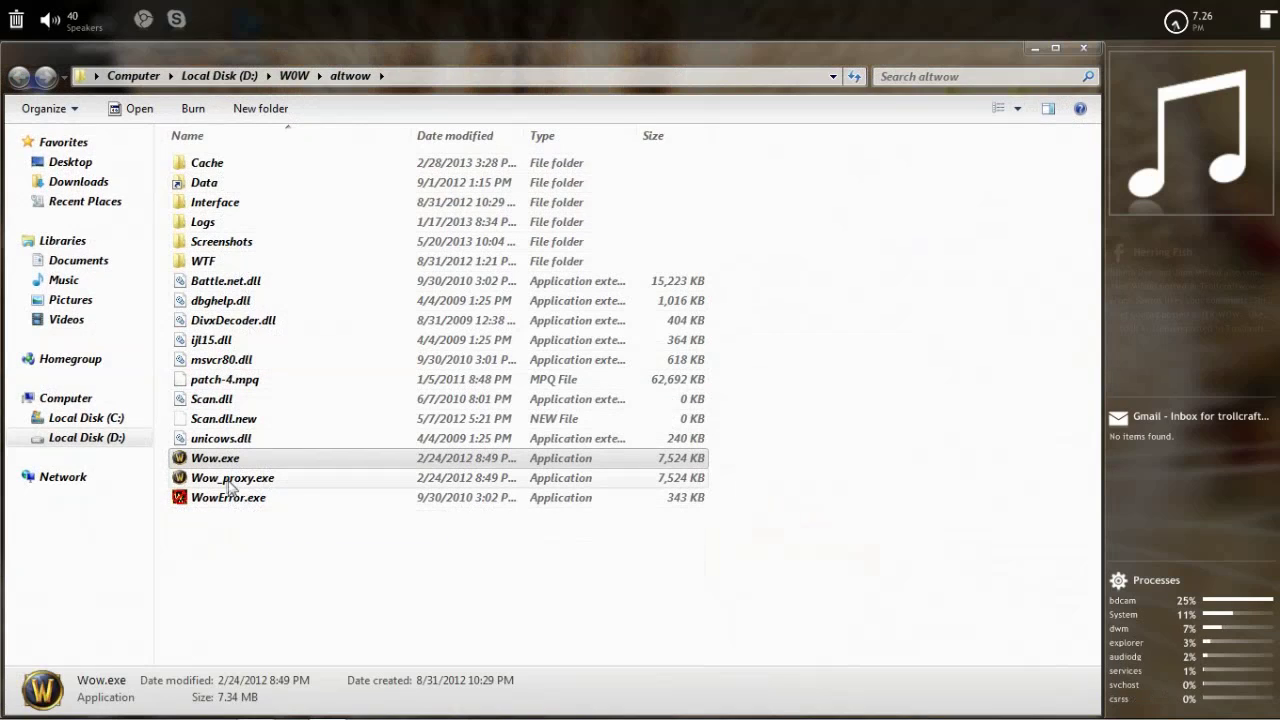
{"action": "mouse_move", "coordinate": [221, 462]}
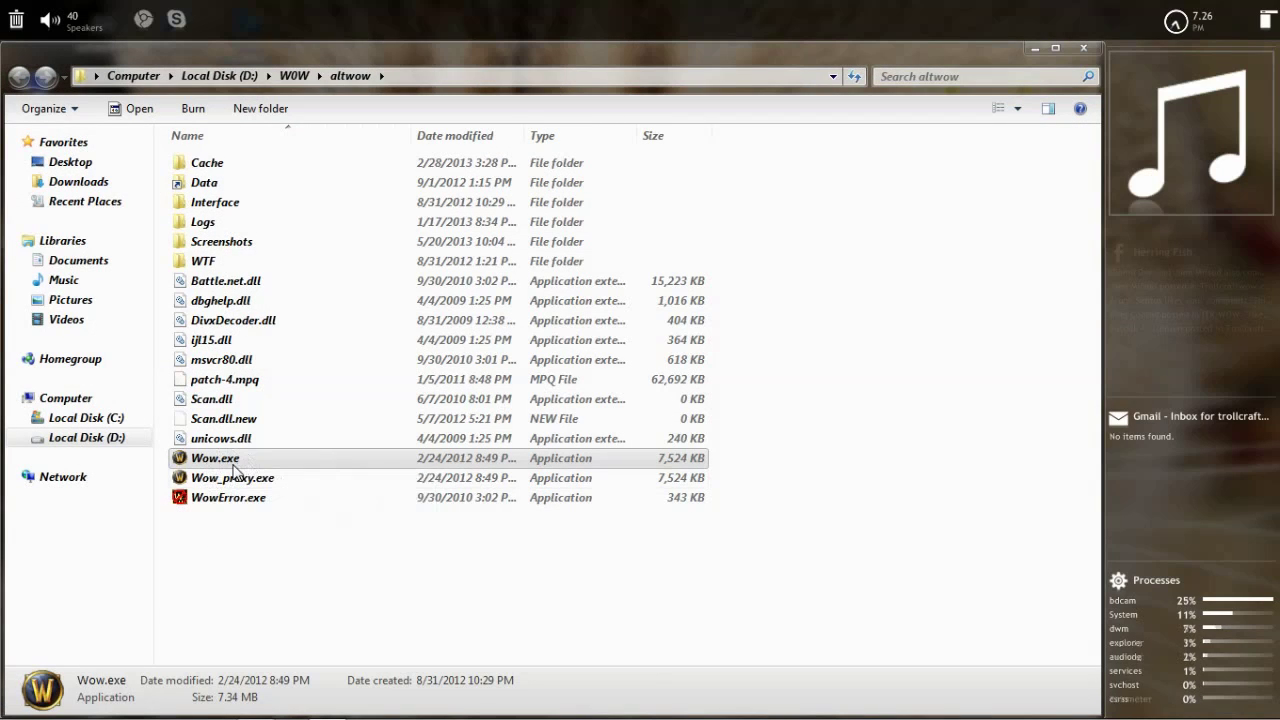
{"action": "key", "text": "alt"}
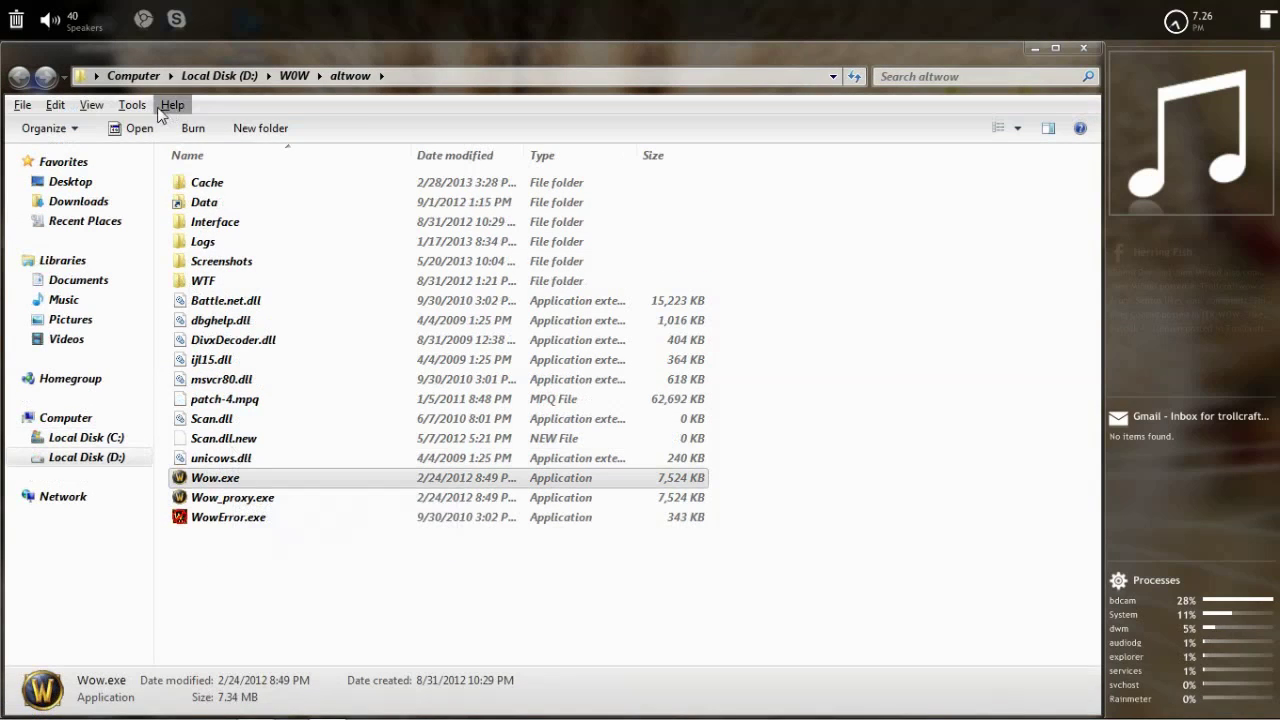
{"action": "left_click", "coordinate": [131, 102]}
{"action": "left_click", "coordinate": [151, 199]}
{"action": "left_click", "coordinate": [101, 151]}
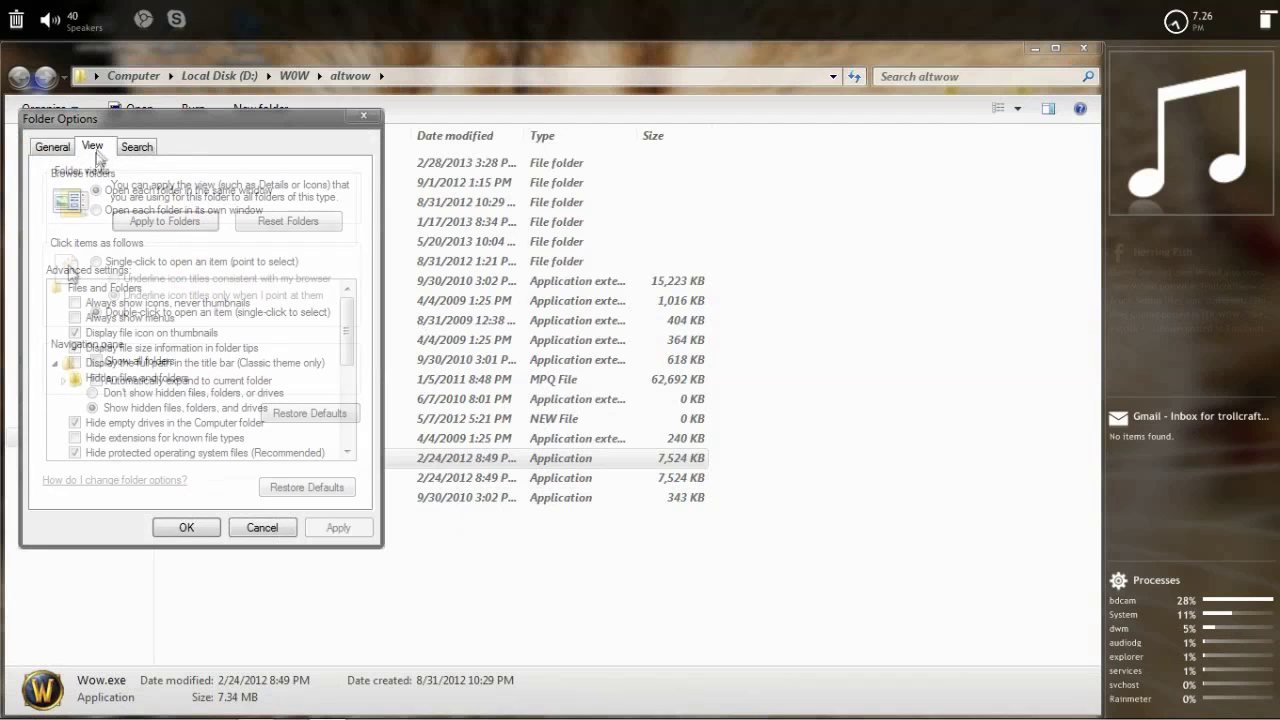
{"action": "left_click", "coordinate": [142, 438]}
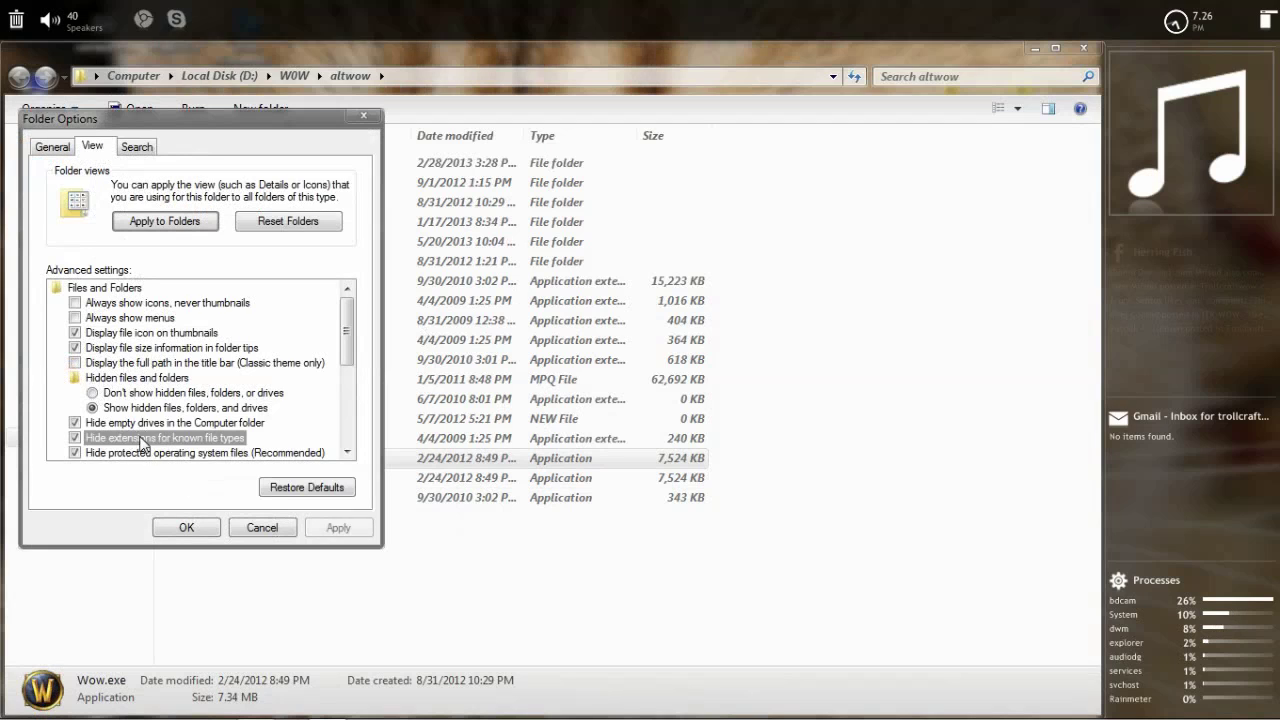
{"action": "left_click", "coordinate": [262, 527]}
{"action": "left_click", "coordinate": [220, 458]}
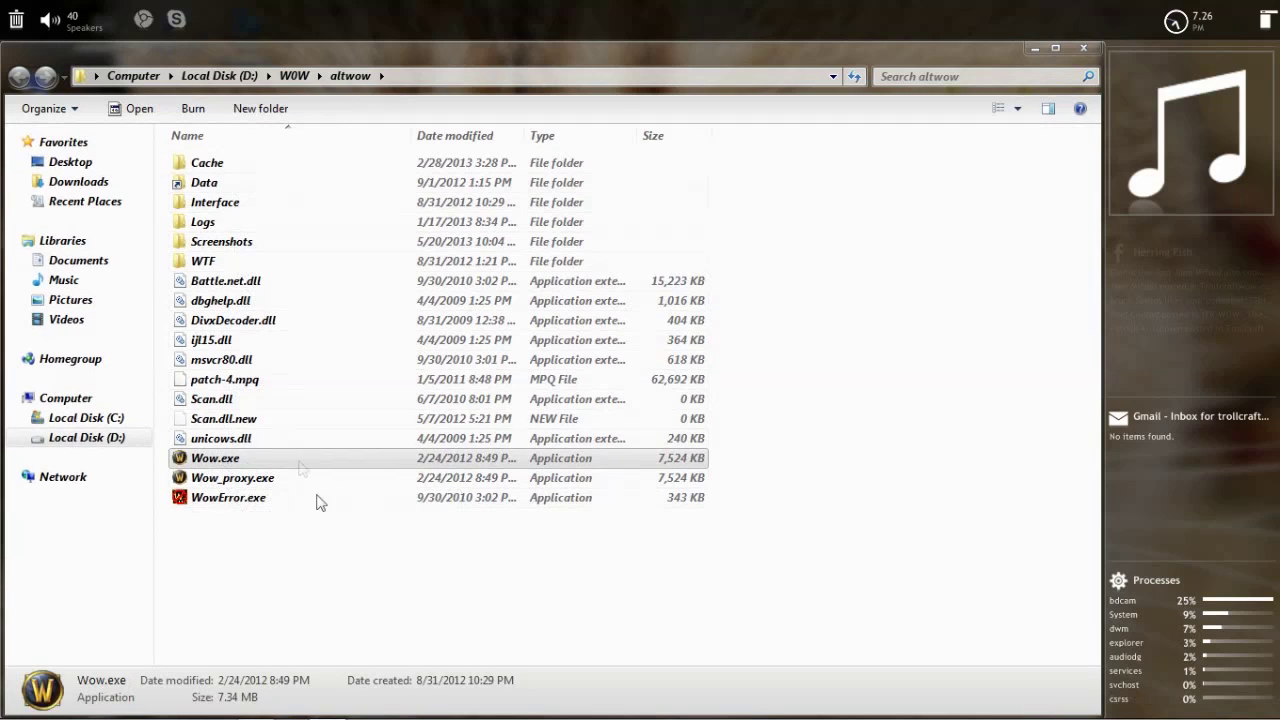
Browse from the install folder into Data\enUS to locate realmlist.wtf
{"action": "left_click", "coordinate": [345, 540]}
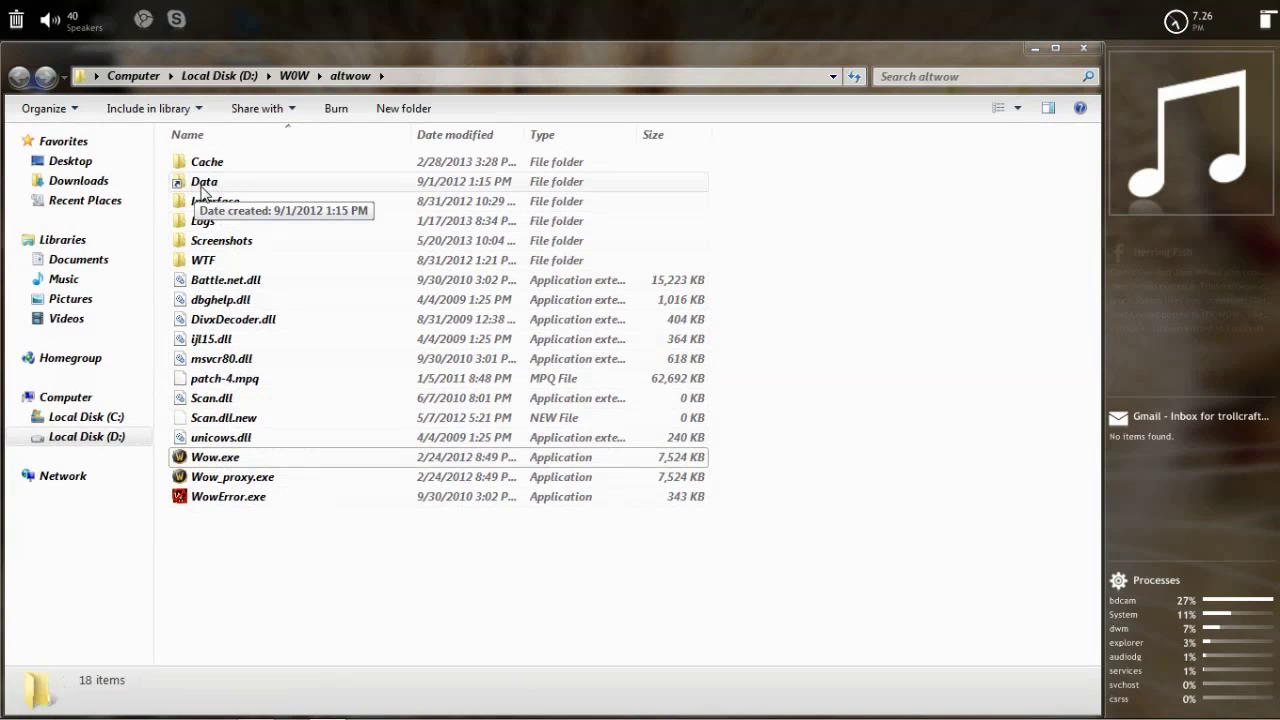
{"action": "double_click", "coordinate": [253, 188]}
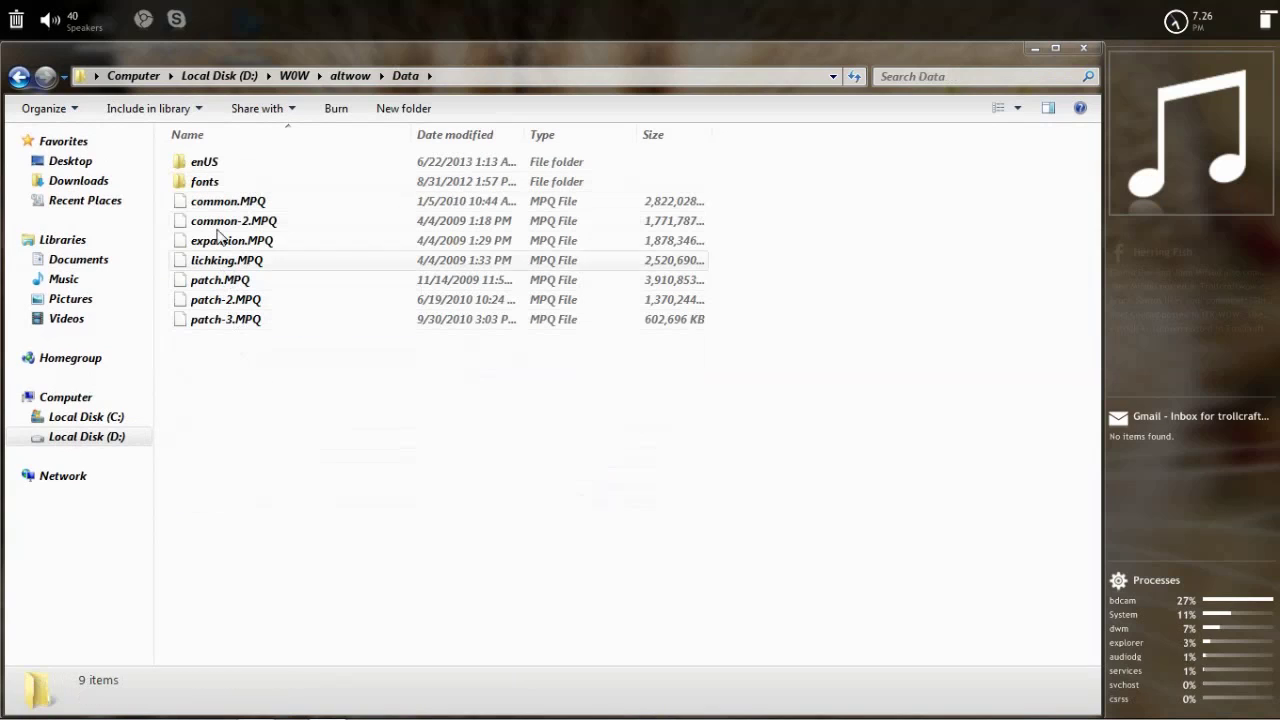
{"action": "left_click_drag", "start_coordinate": [296, 393], "coordinate": [214, 205]}
{"action": "left_click", "coordinate": [250, 345]}
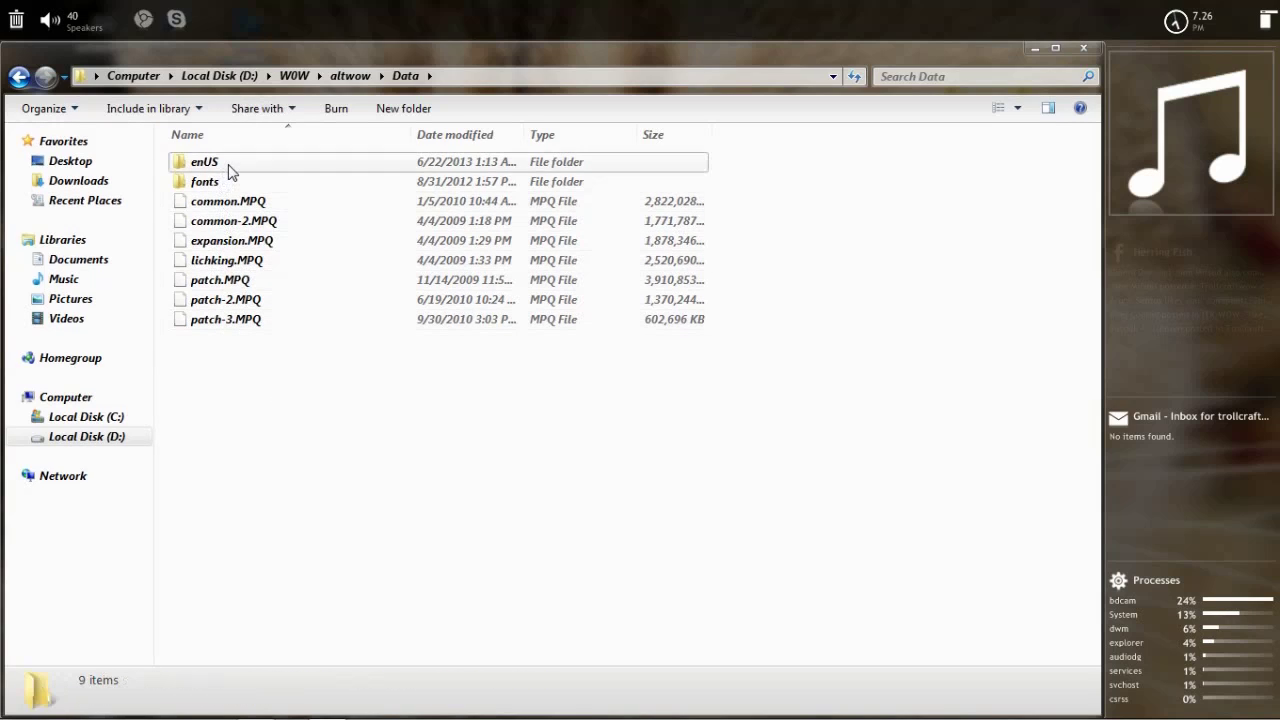
{"action": "left_click", "coordinate": [226, 166]}
{"action": "mouse_move", "coordinate": [216, 168]}
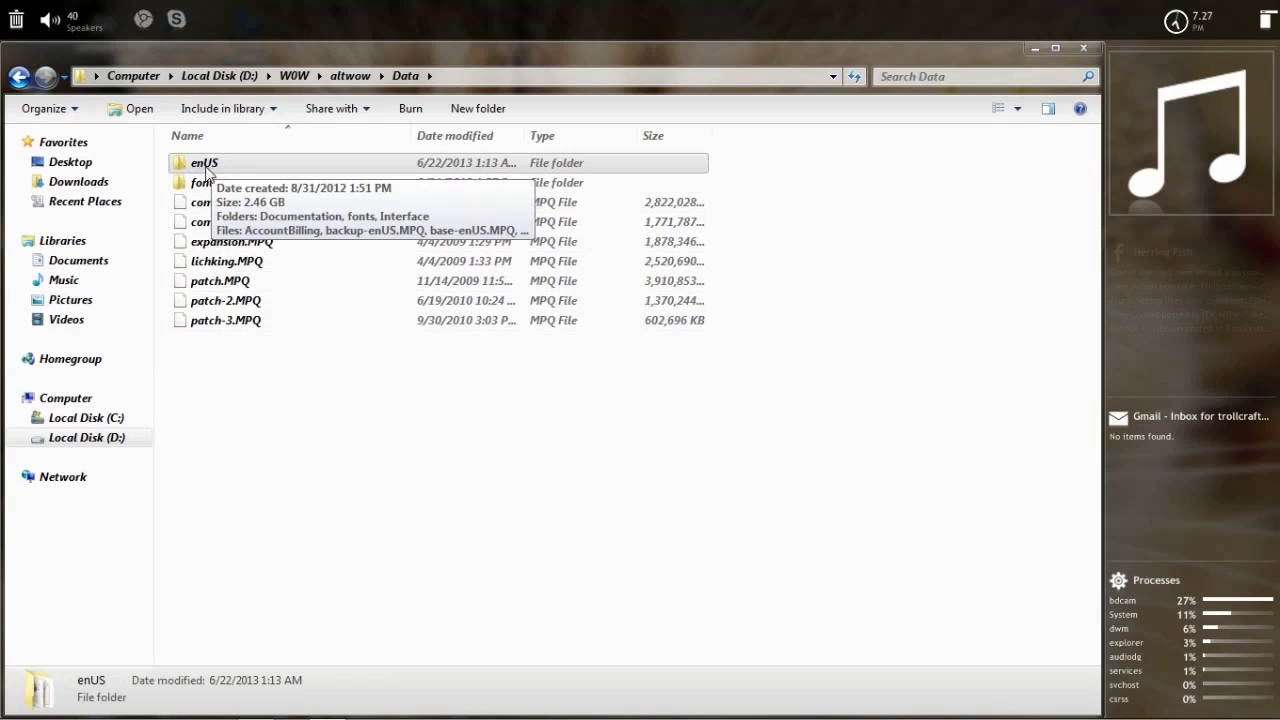
{"action": "double_click", "coordinate": [210, 165]}
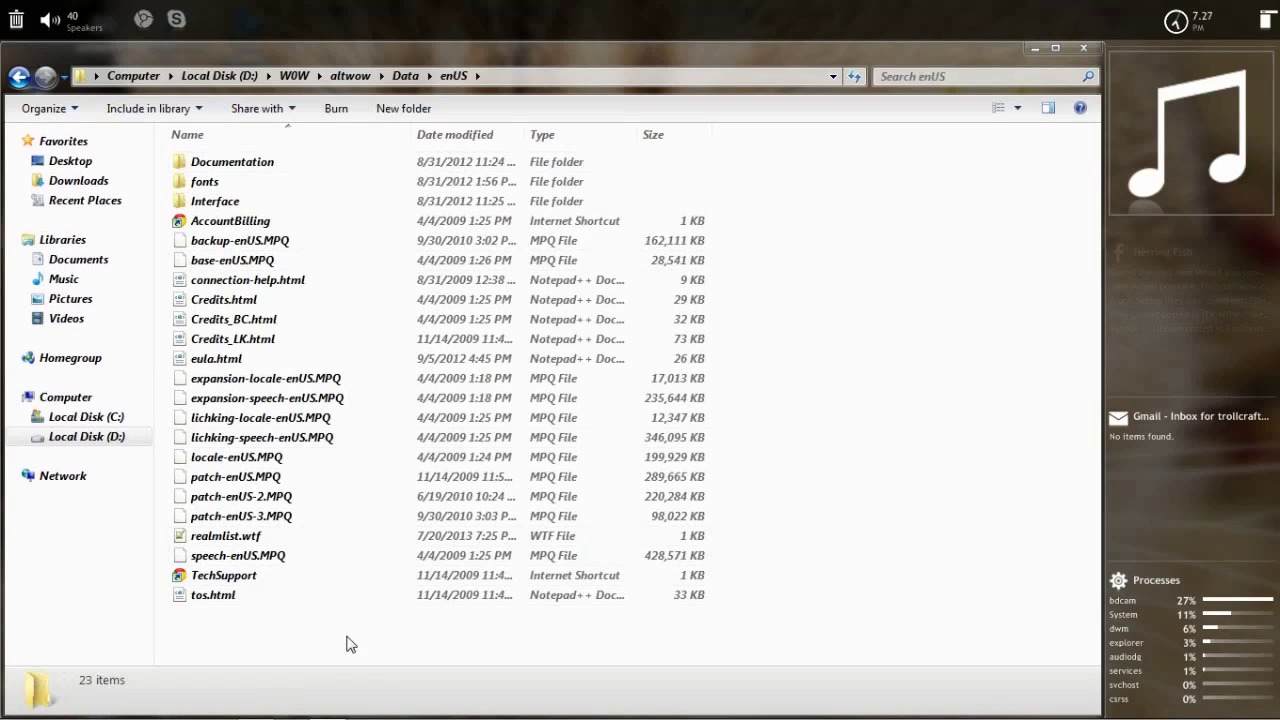
{"action": "mouse_move", "coordinate": [231, 541]}
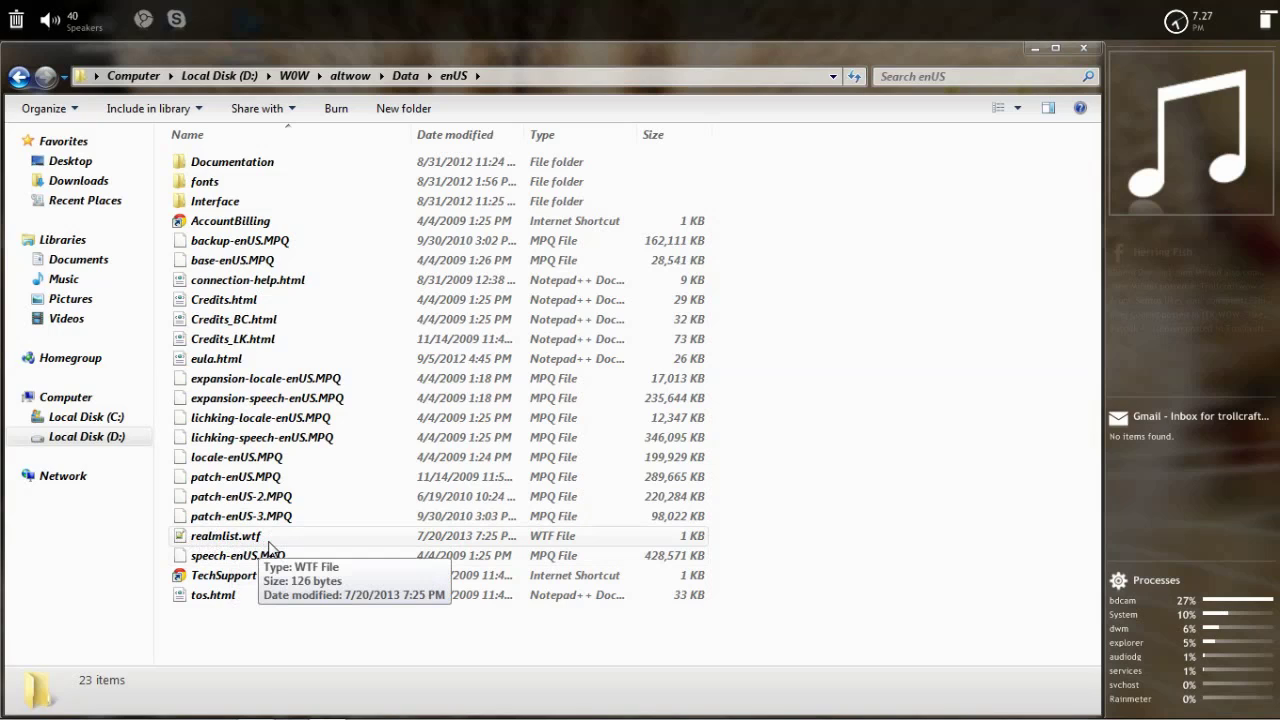
Open realmlist.wtf in Notepad via Choose default program, with Always use unticked
{"action": "right_click", "coordinate": [256, 543]}
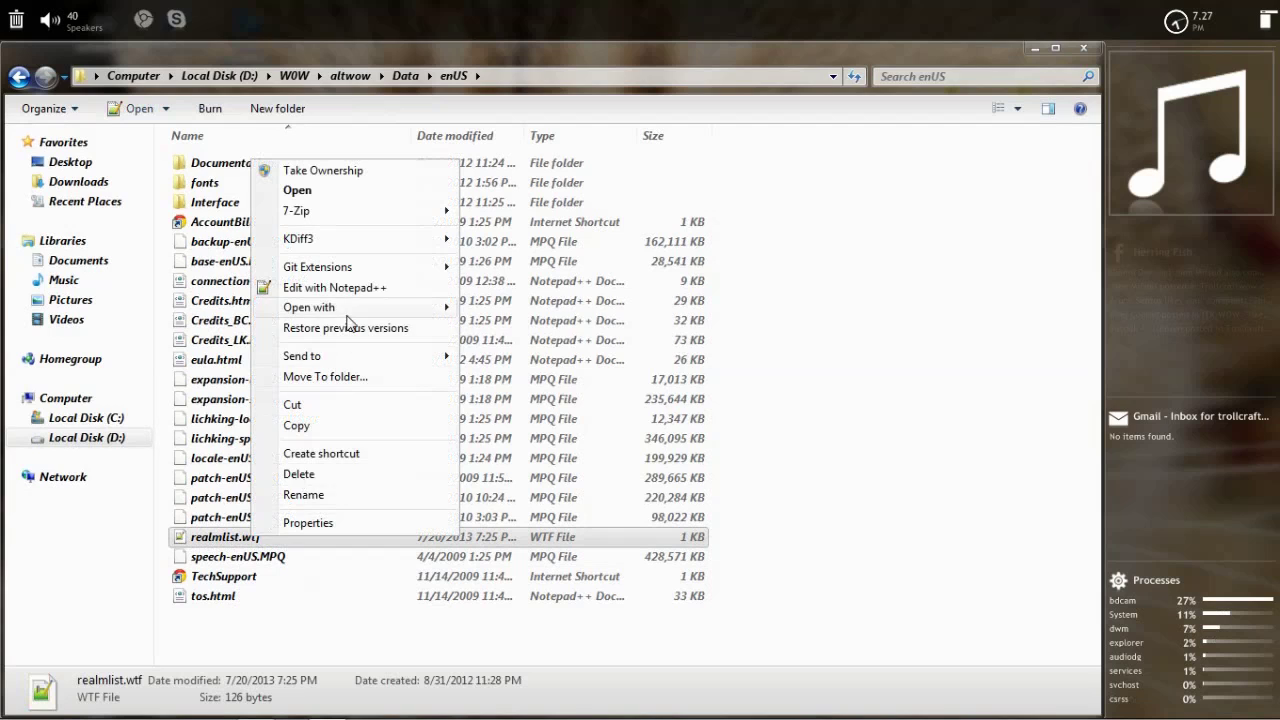
{"action": "mouse_move", "coordinate": [348, 316]}
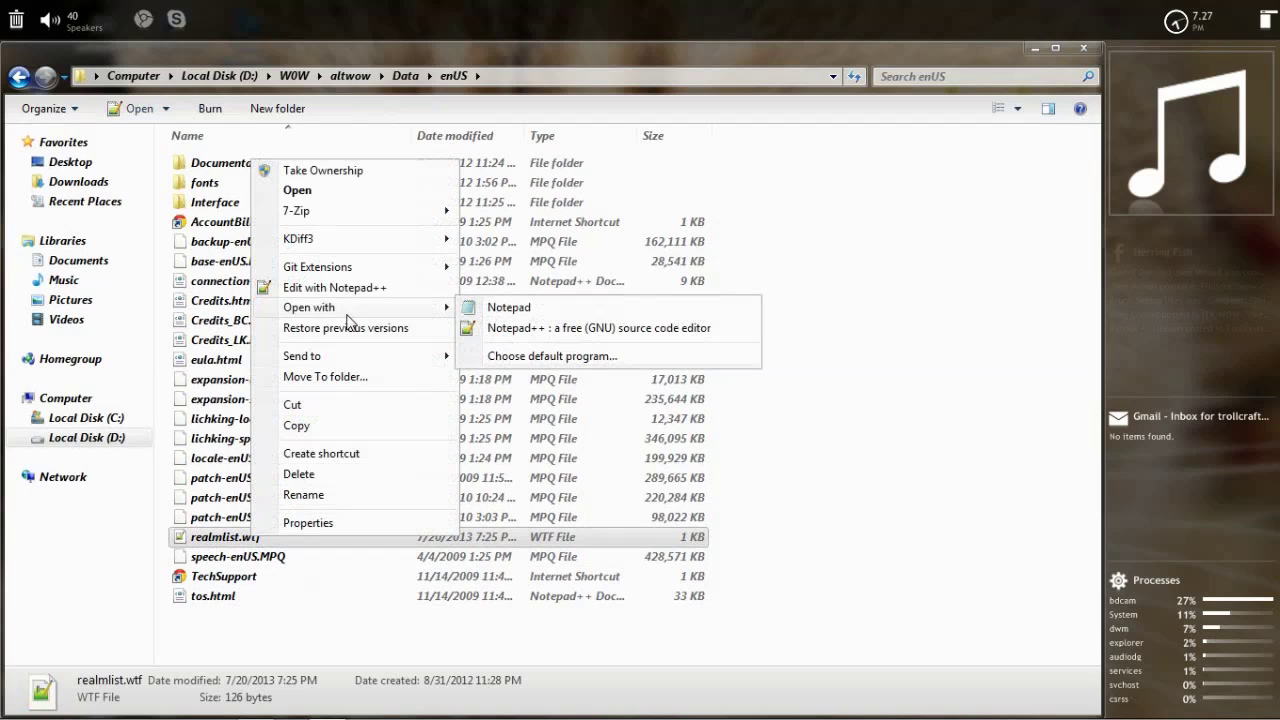
{"action": "left_click", "coordinate": [545, 356]}
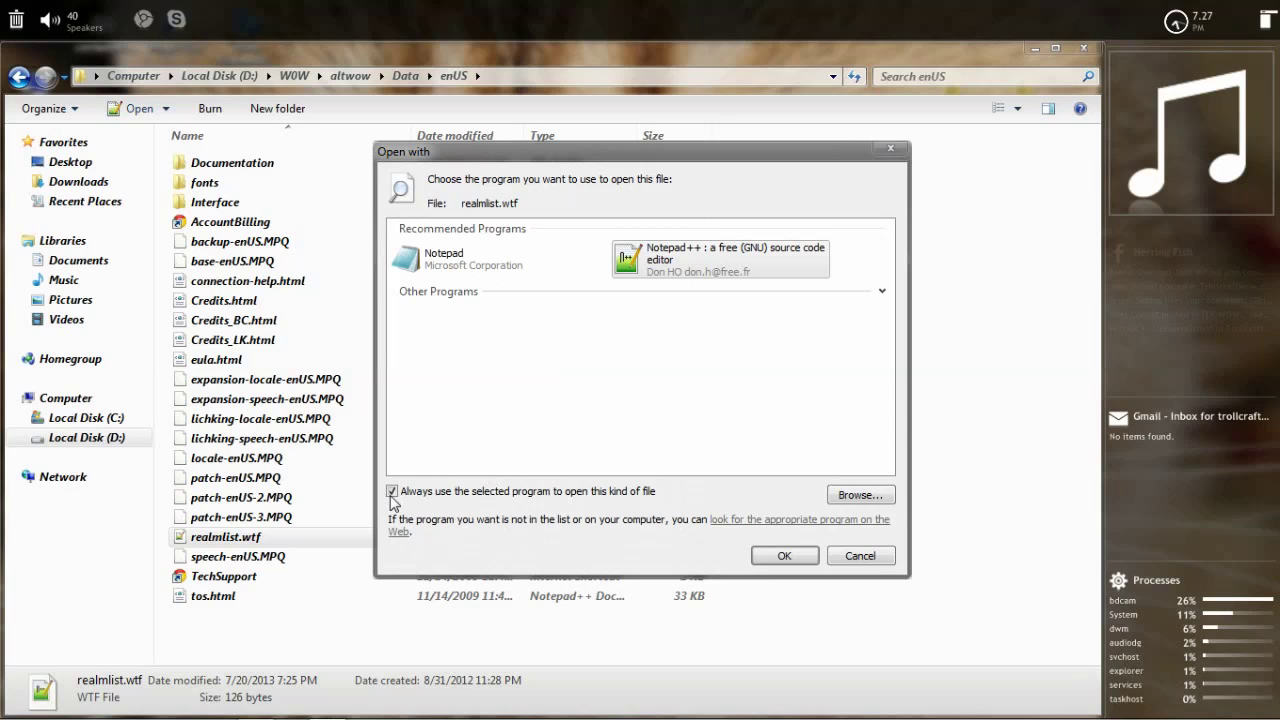
{"action": "left_click", "coordinate": [392, 492]}
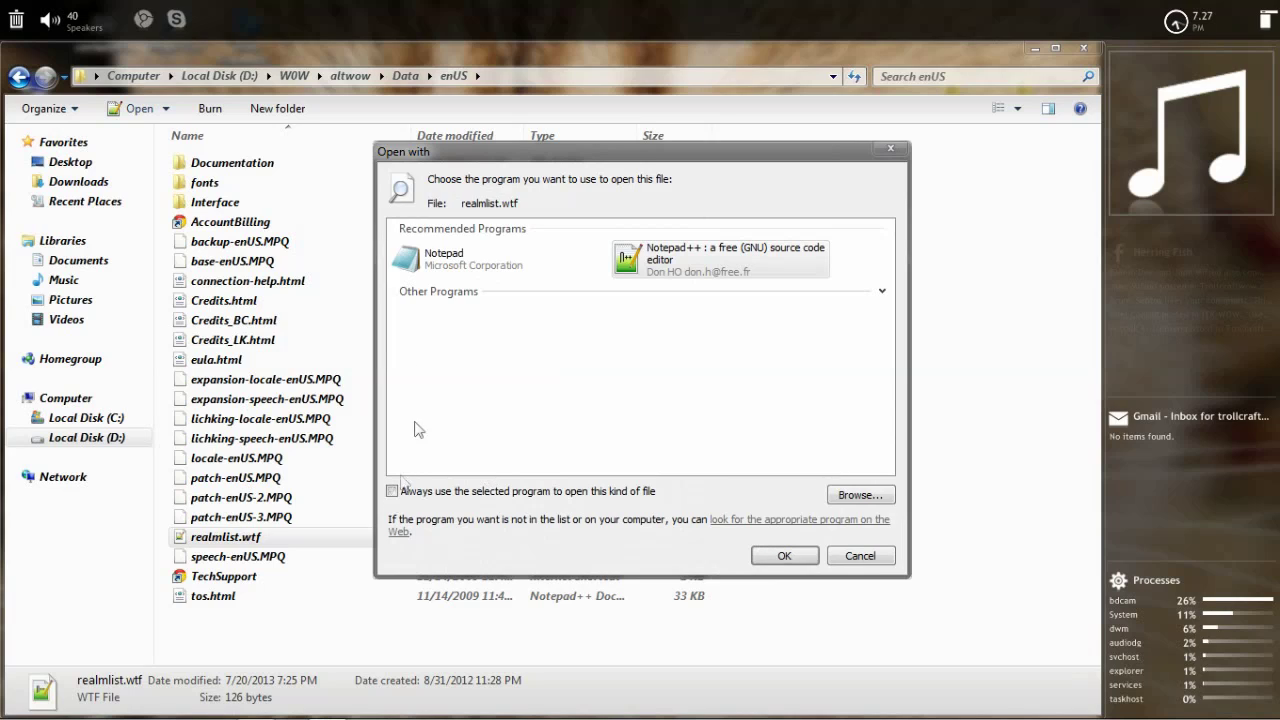
{"action": "left_click", "coordinate": [416, 260]}
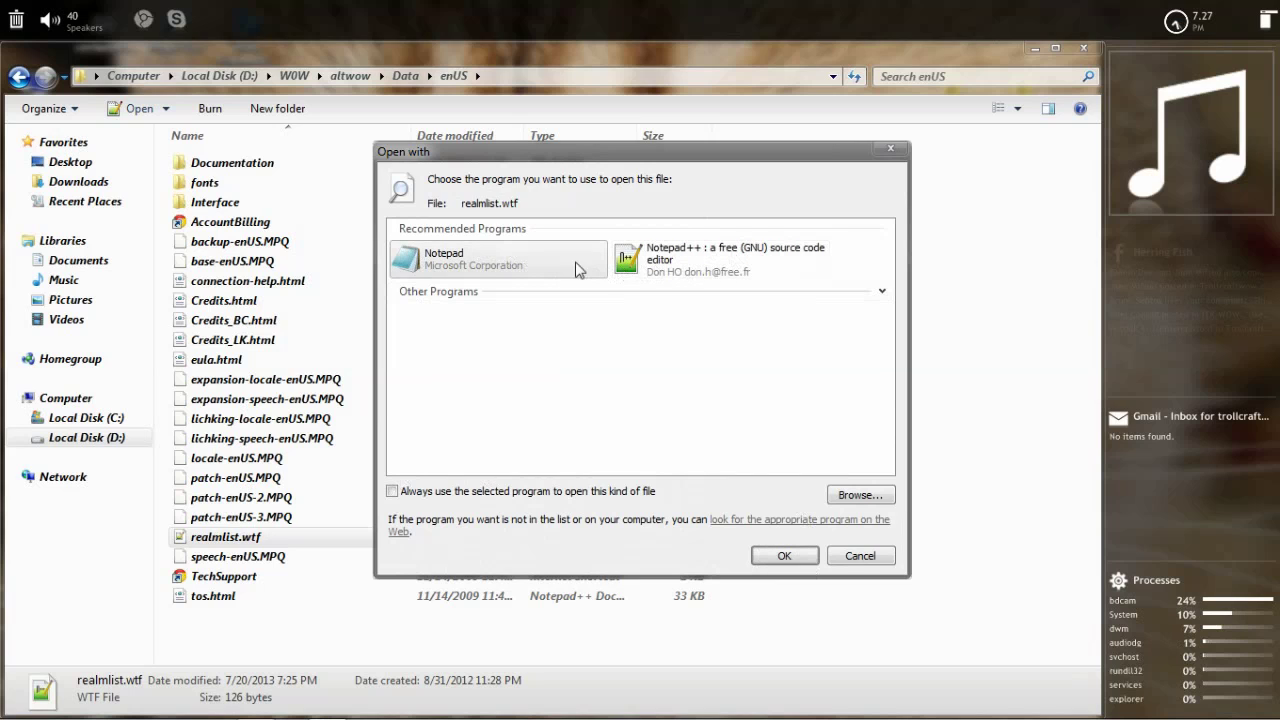
{"action": "left_click", "coordinate": [660, 268]}
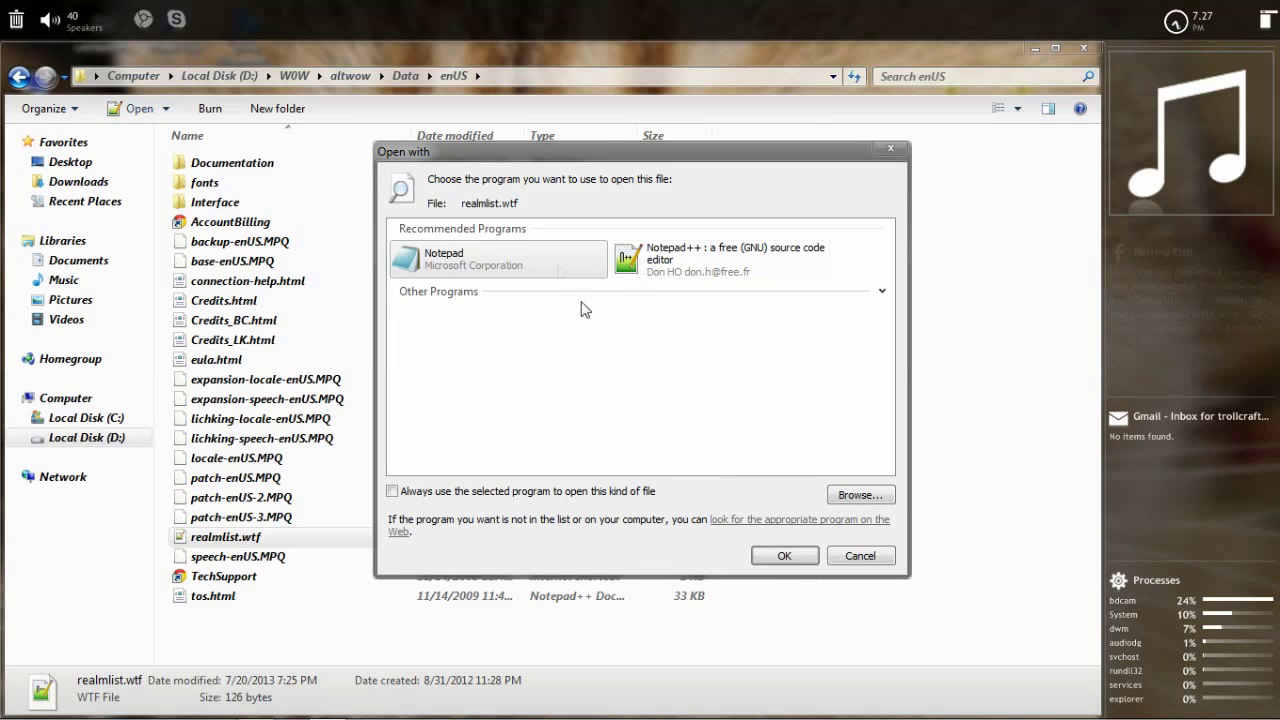
{"action": "left_click", "coordinate": [783, 556]}
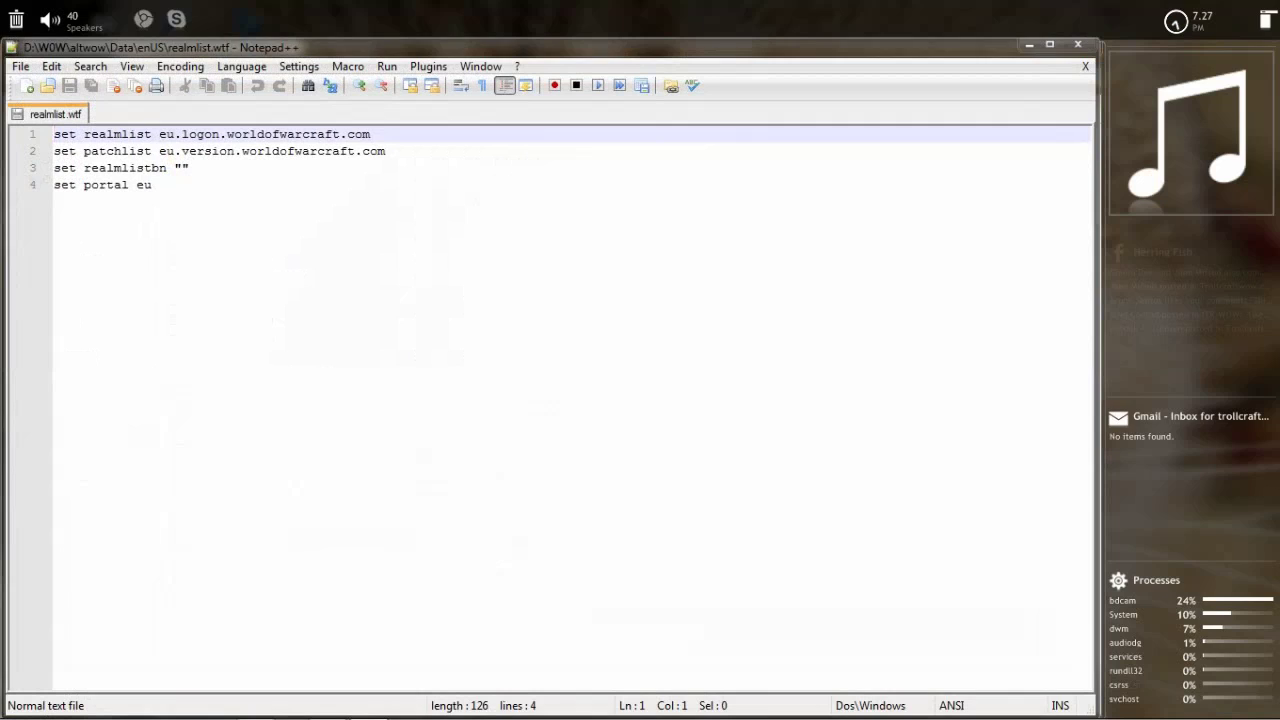
Select realmlist.wtf's four set lines, then close the file and Notepad++ without editing
{"action": "left_click", "coordinate": [151, 185]}
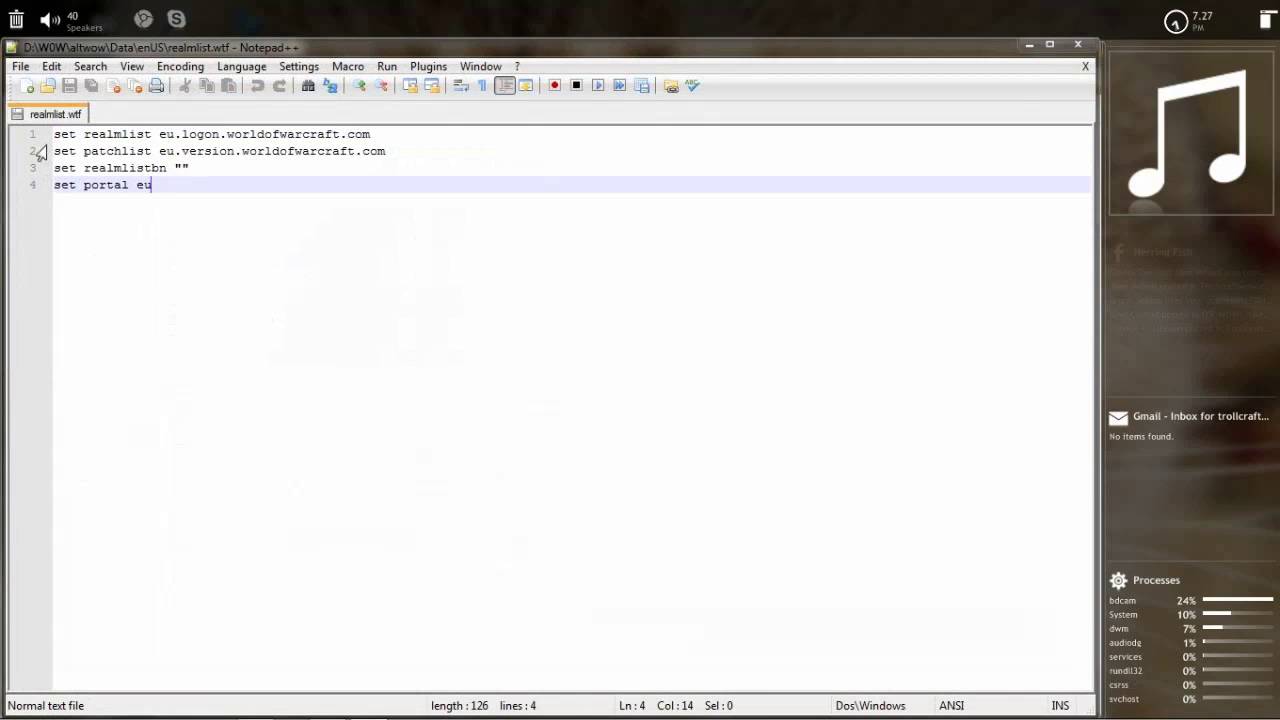
{"action": "left_click_drag", "start_coordinate": [151, 185], "coordinate": [54, 134]}
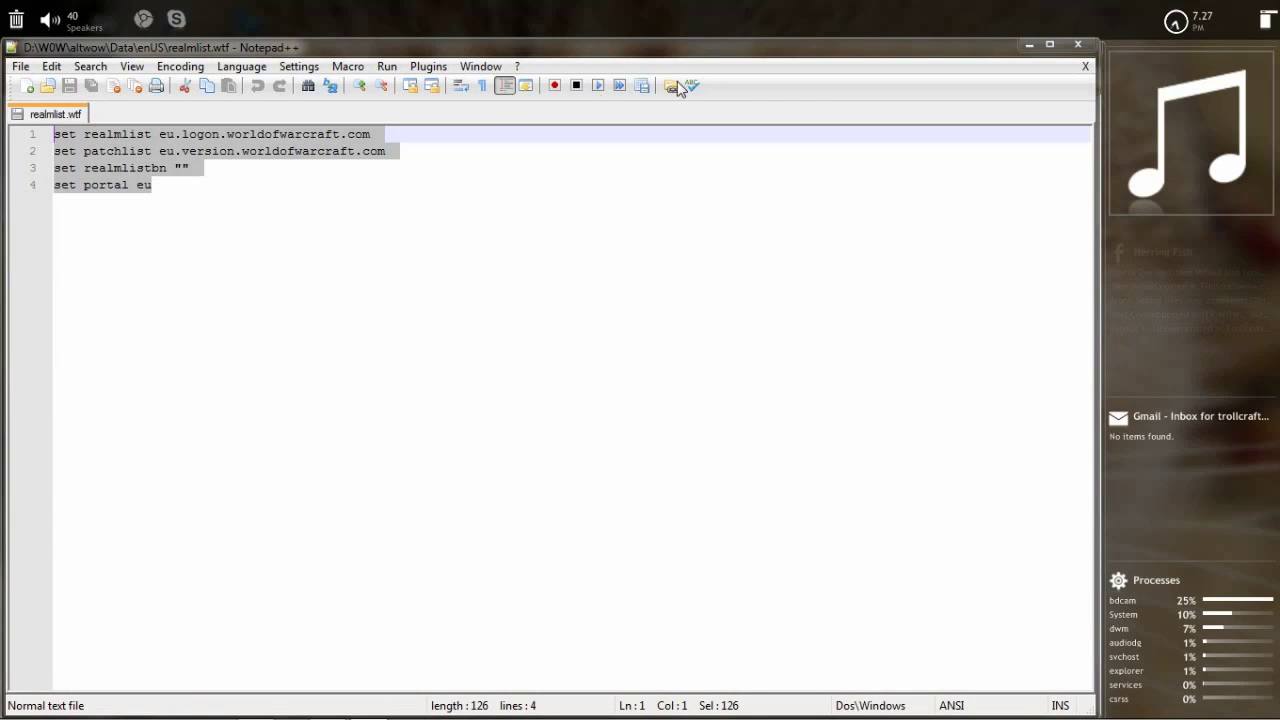
{"action": "left_click", "coordinate": [151, 185]}
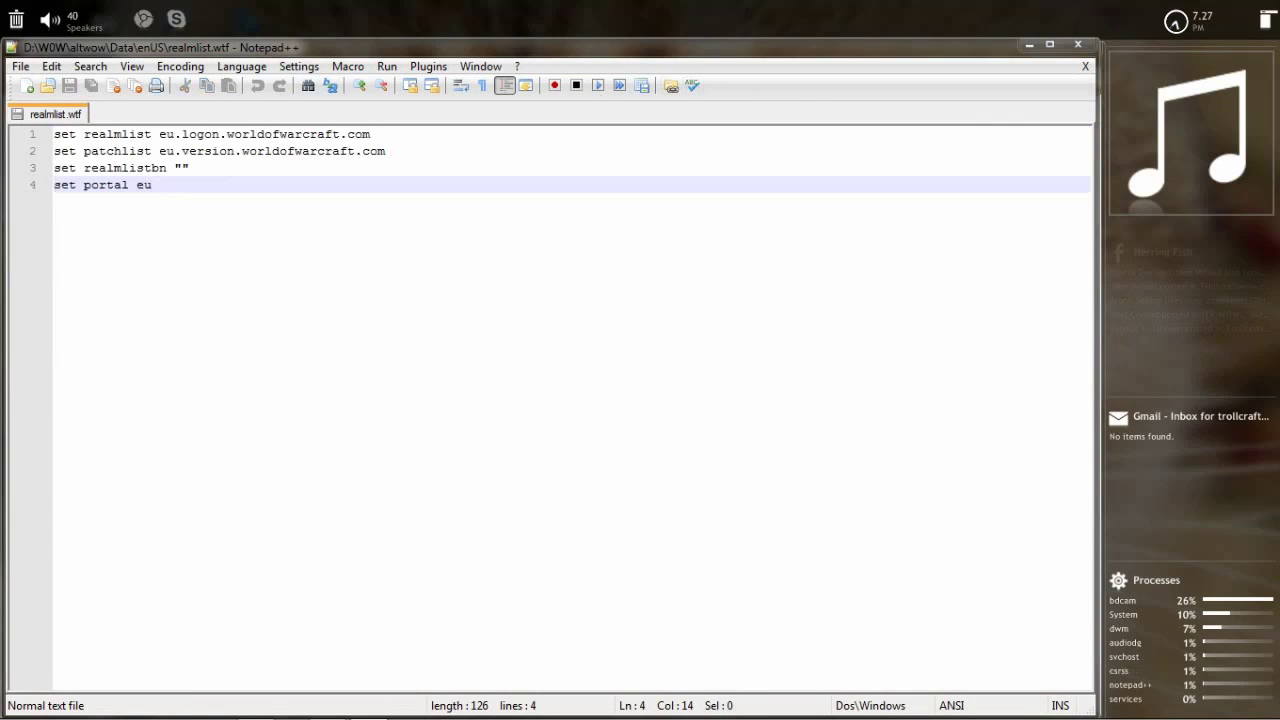
{"action": "left_click", "coordinate": [1085, 67]}
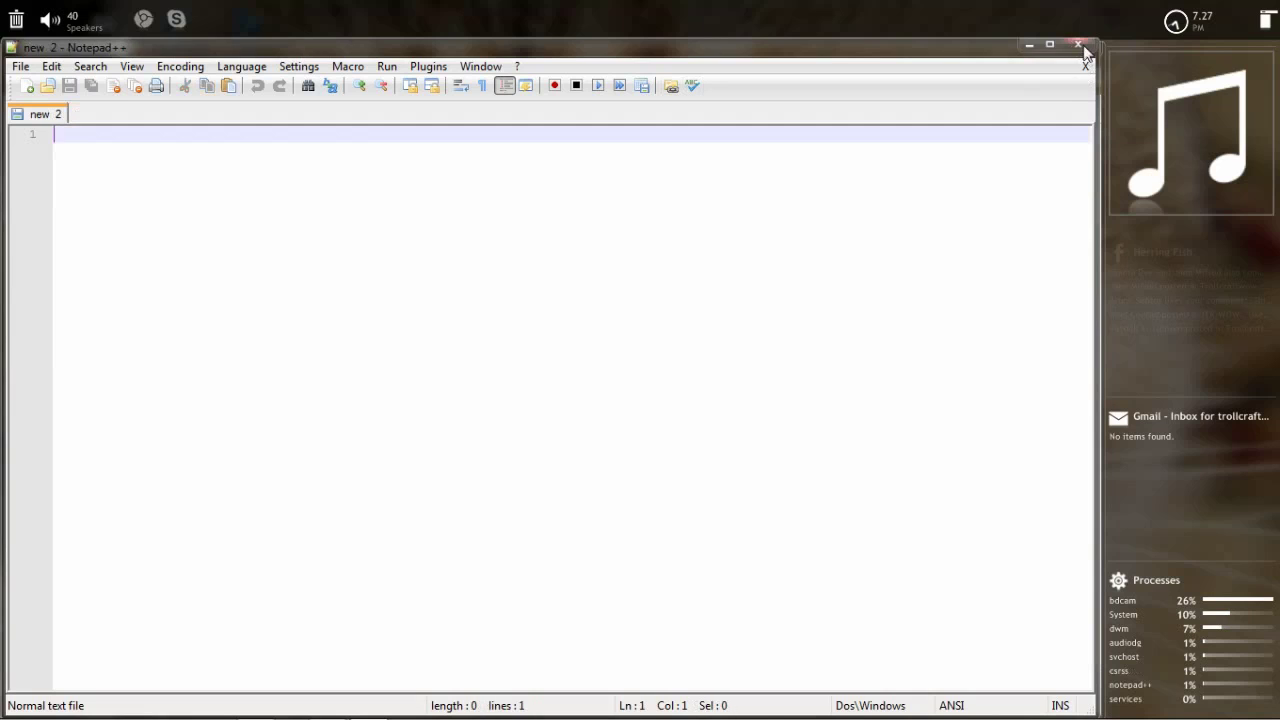
{"action": "left_click", "coordinate": [1078, 45]}
Clear and apply the Read-only attribute in realmlist.wtf's Properties, keeping the window open
{"action": "left_click", "coordinate": [790, 537]}
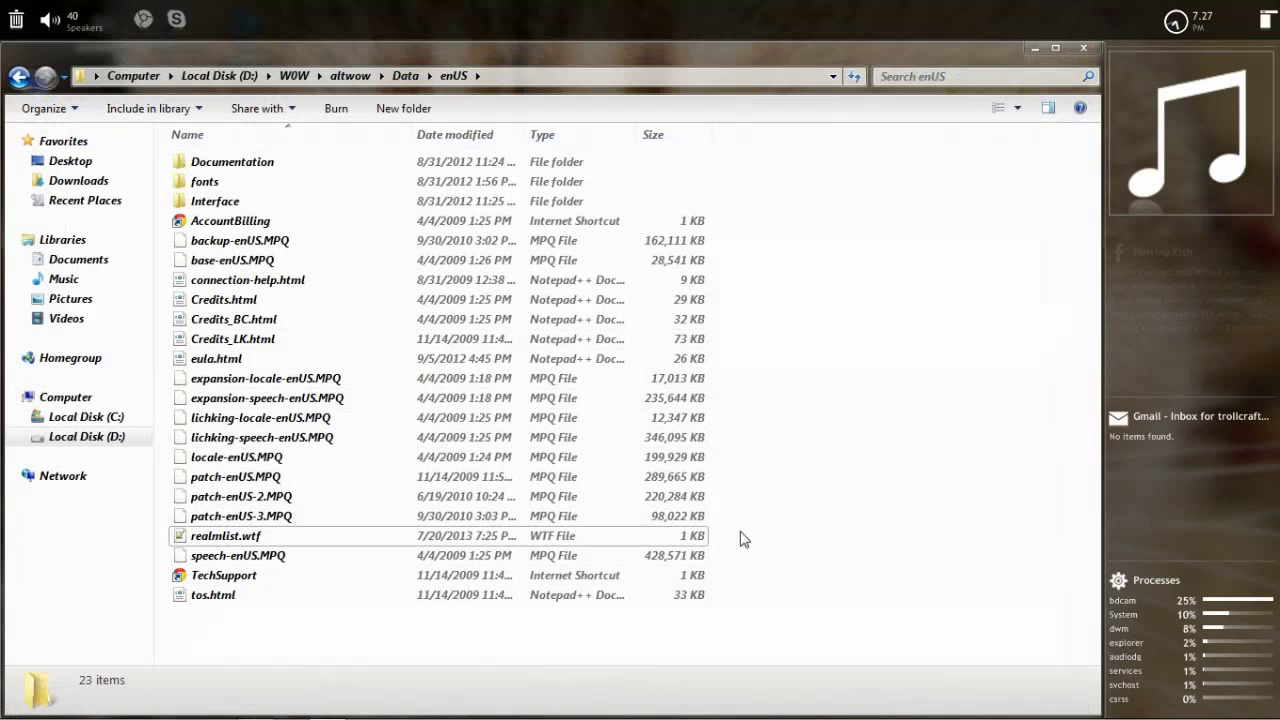
{"action": "left_click", "coordinate": [215, 540]}
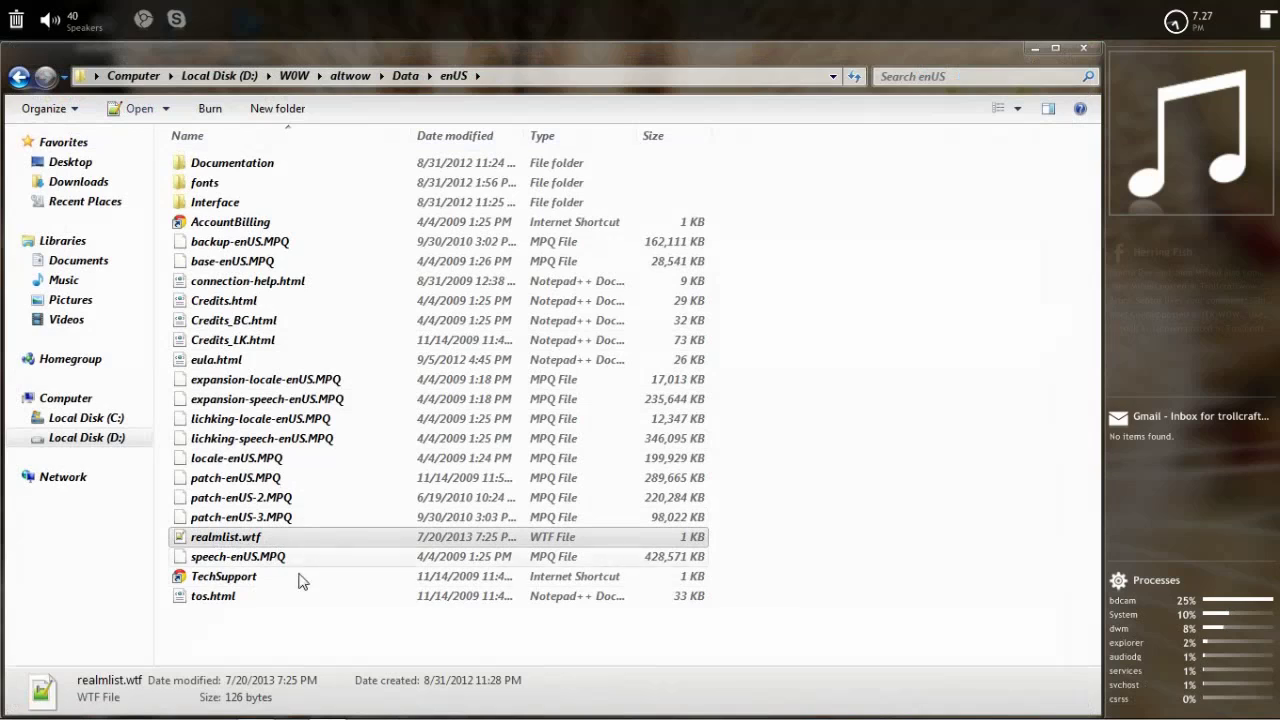
{"action": "right_click", "coordinate": [222, 543]}
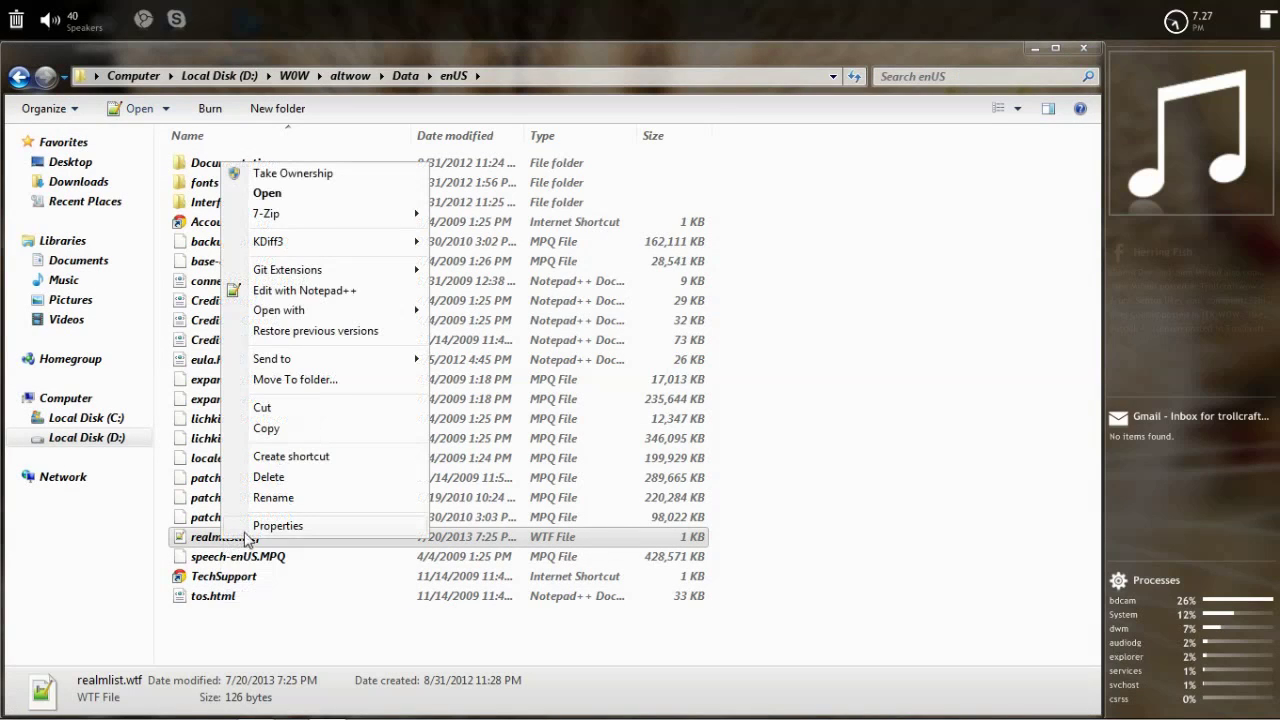
{"action": "left_click", "coordinate": [254, 528]}
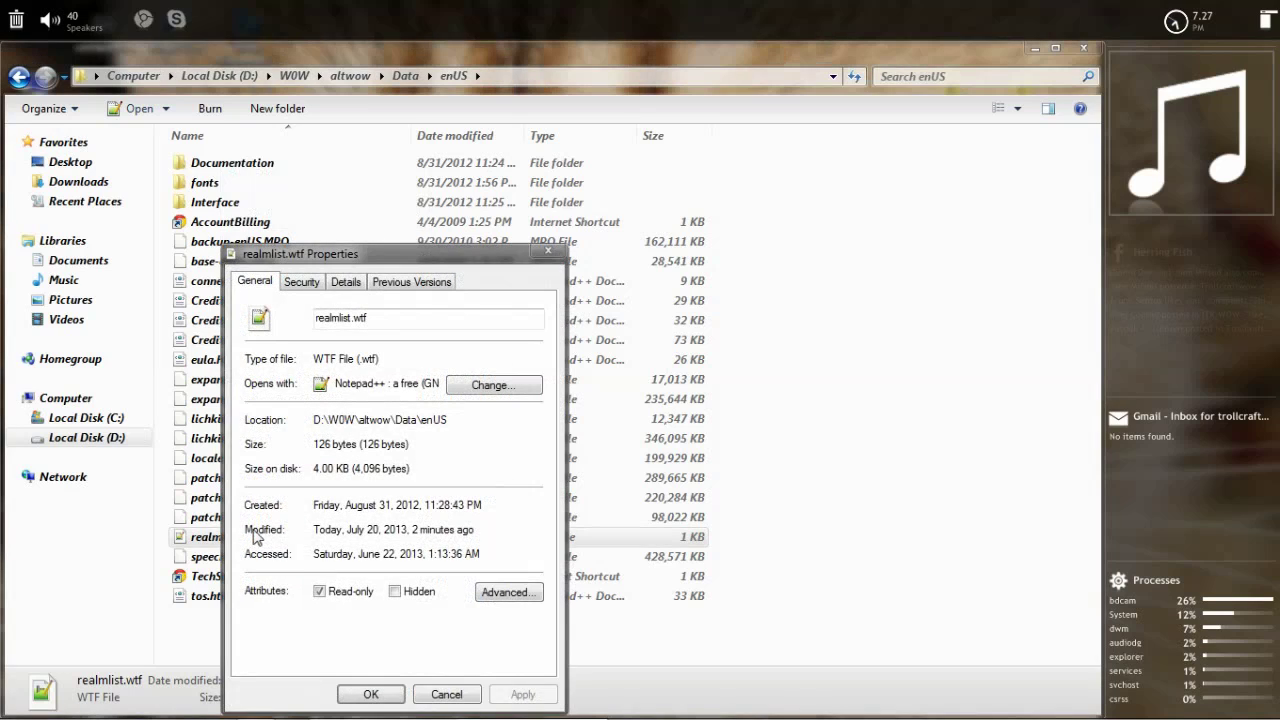
{"action": "left_click", "coordinate": [320, 592]}
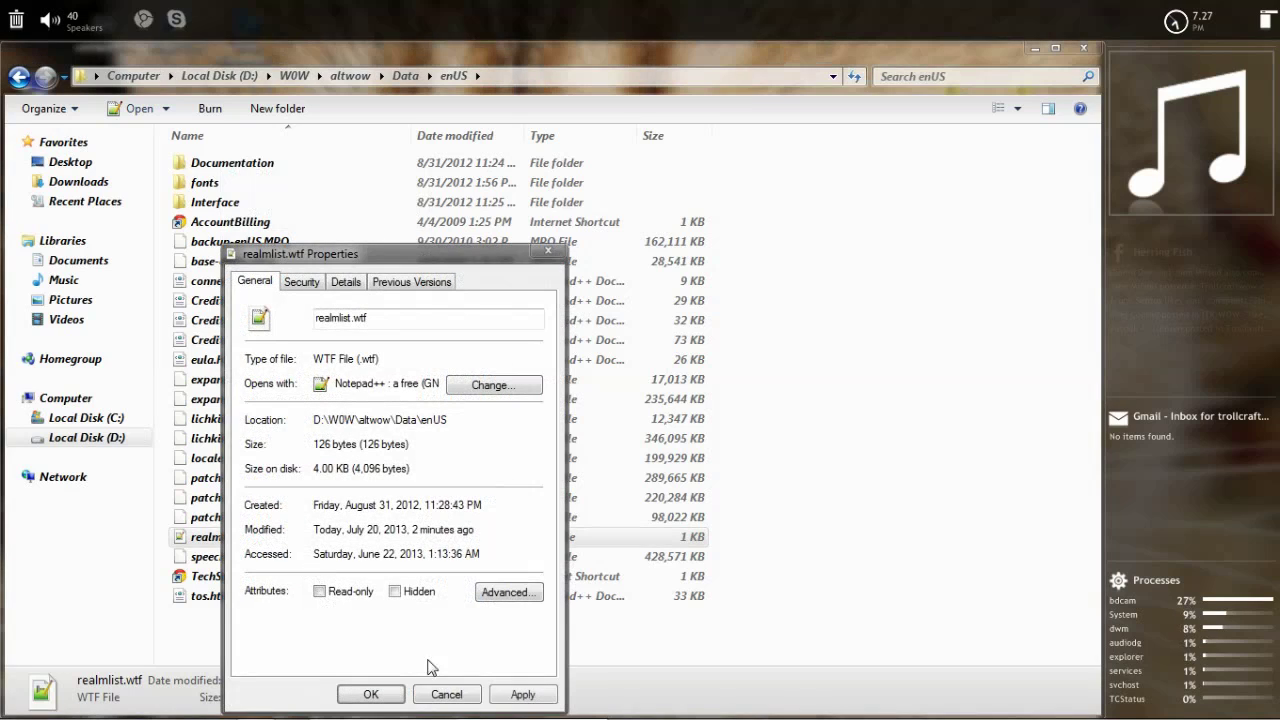
{"action": "left_click", "coordinate": [515, 694]}
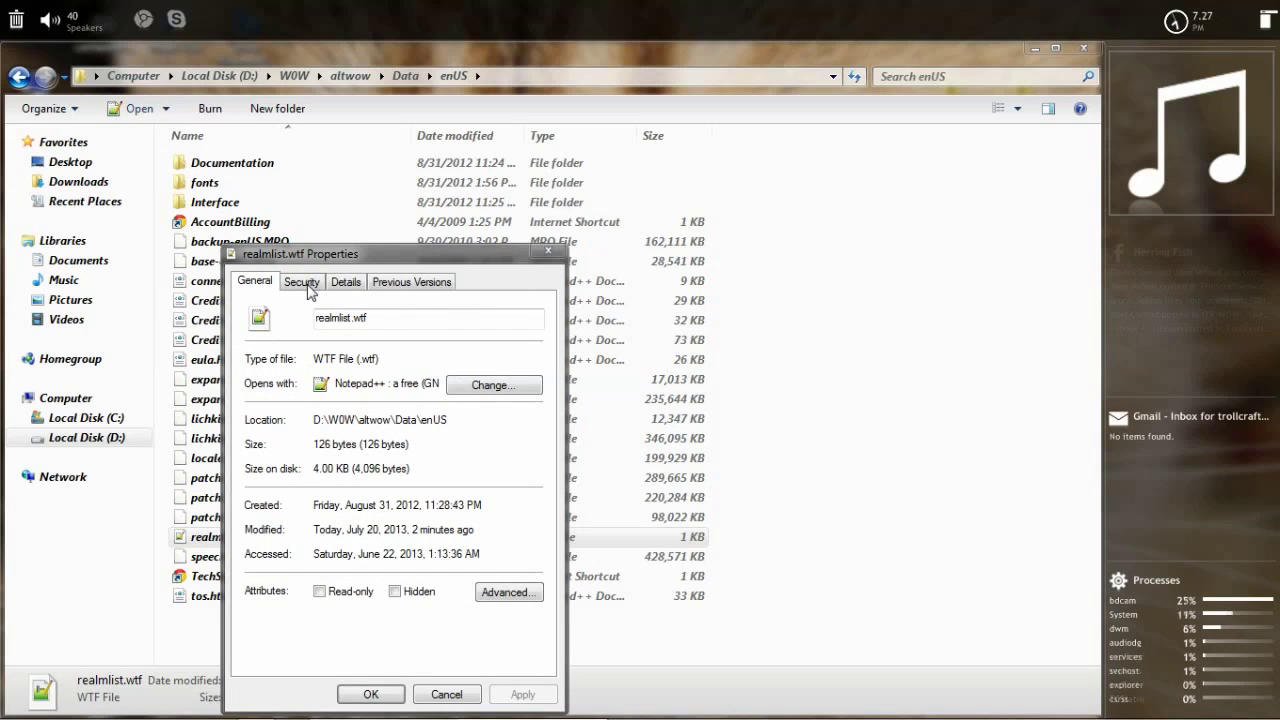
{"action": "left_click_drag", "start_coordinate": [403, 253], "coordinate": [750, 173]}
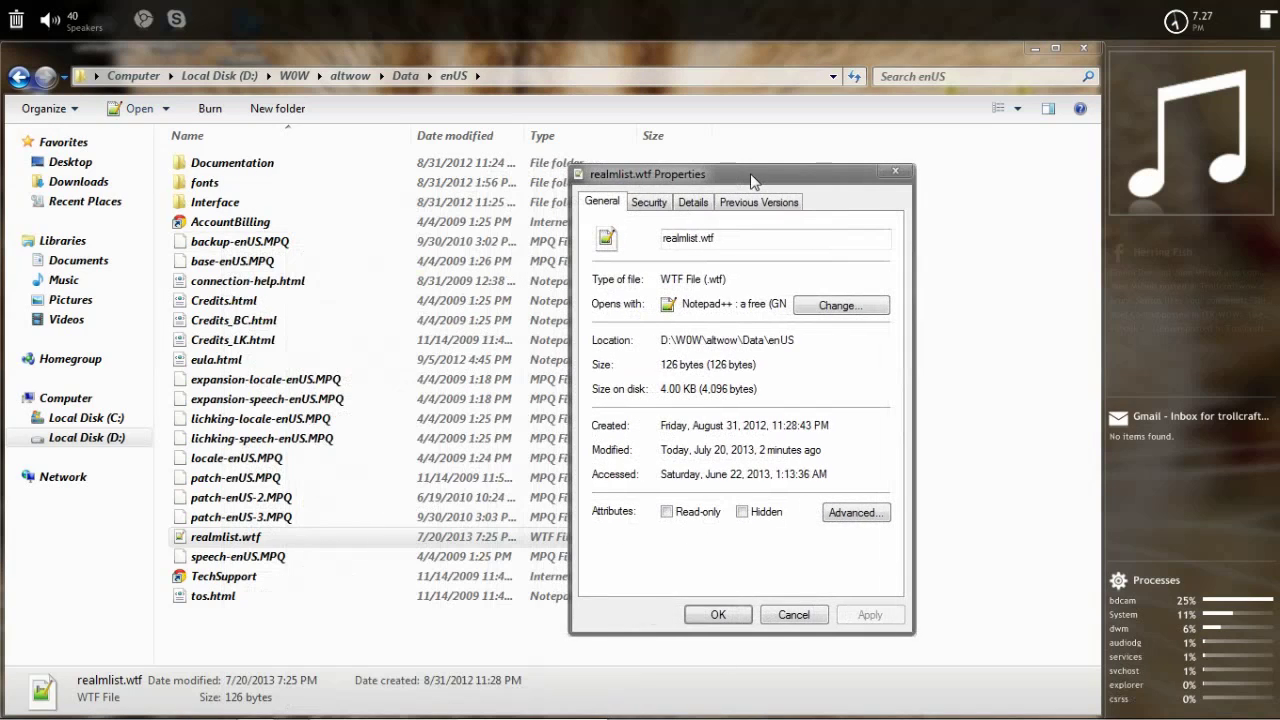
On the Security tab, review Users, Administrators, SYSTEM and Authenticated Users, then choose Edit
{"action": "left_click", "coordinate": [650, 203]}
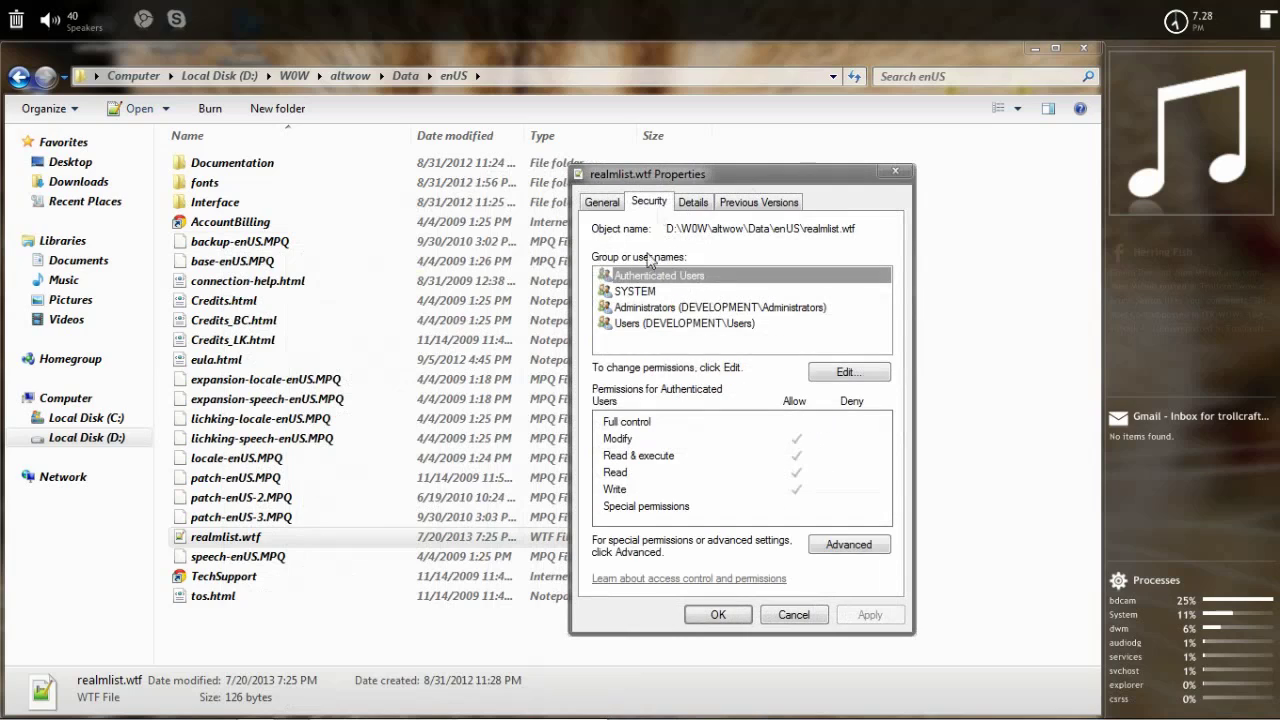
{"action": "left_click", "coordinate": [640, 324]}
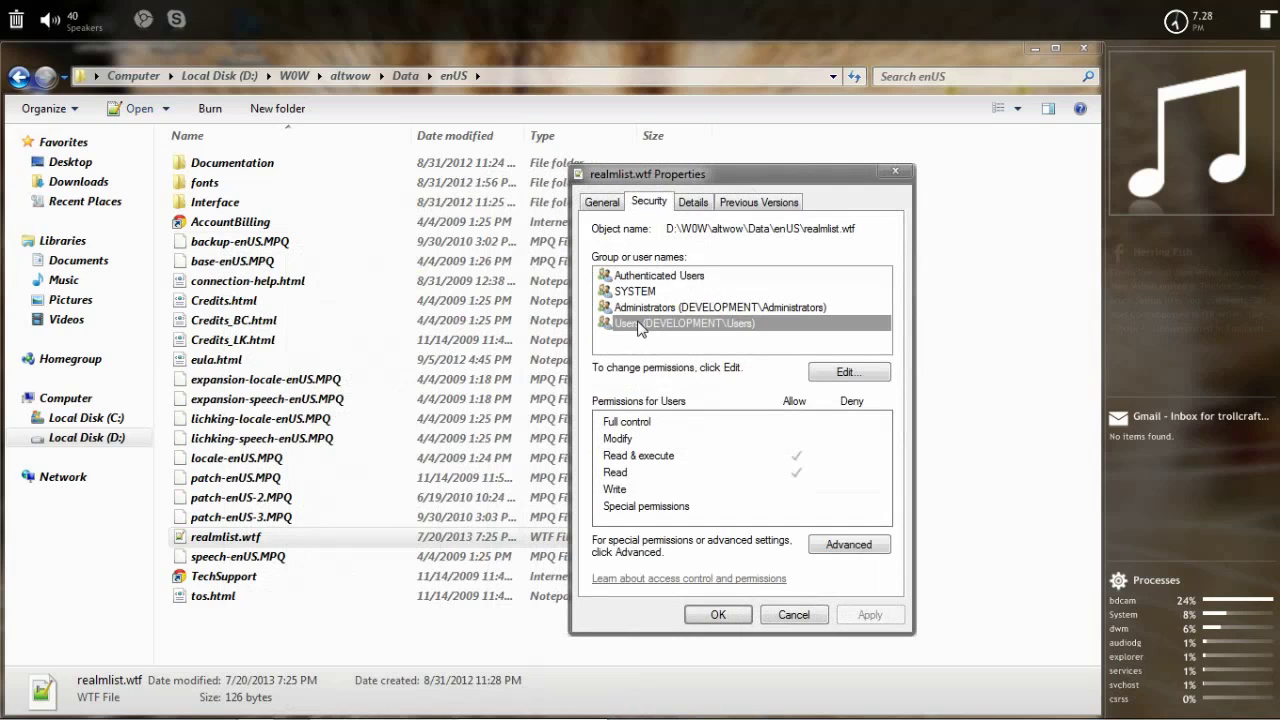
{"action": "left_click", "coordinate": [644, 310]}
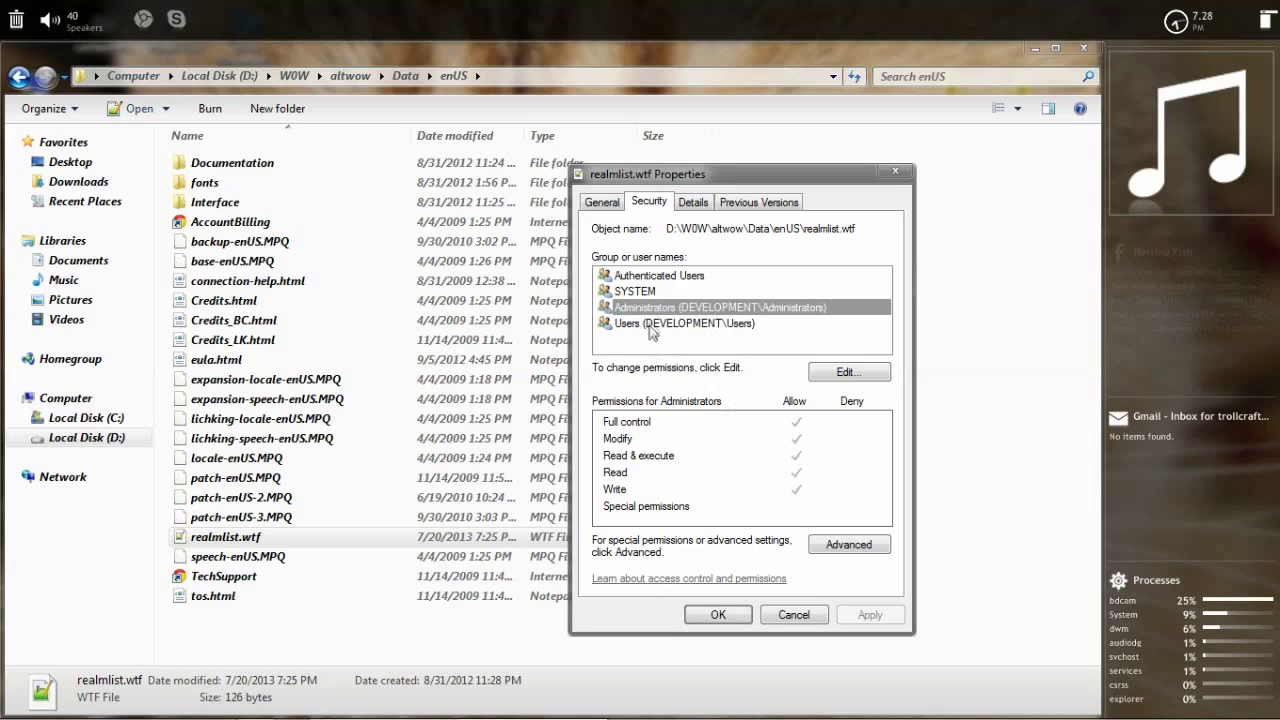
{"action": "left_click", "coordinate": [652, 291]}
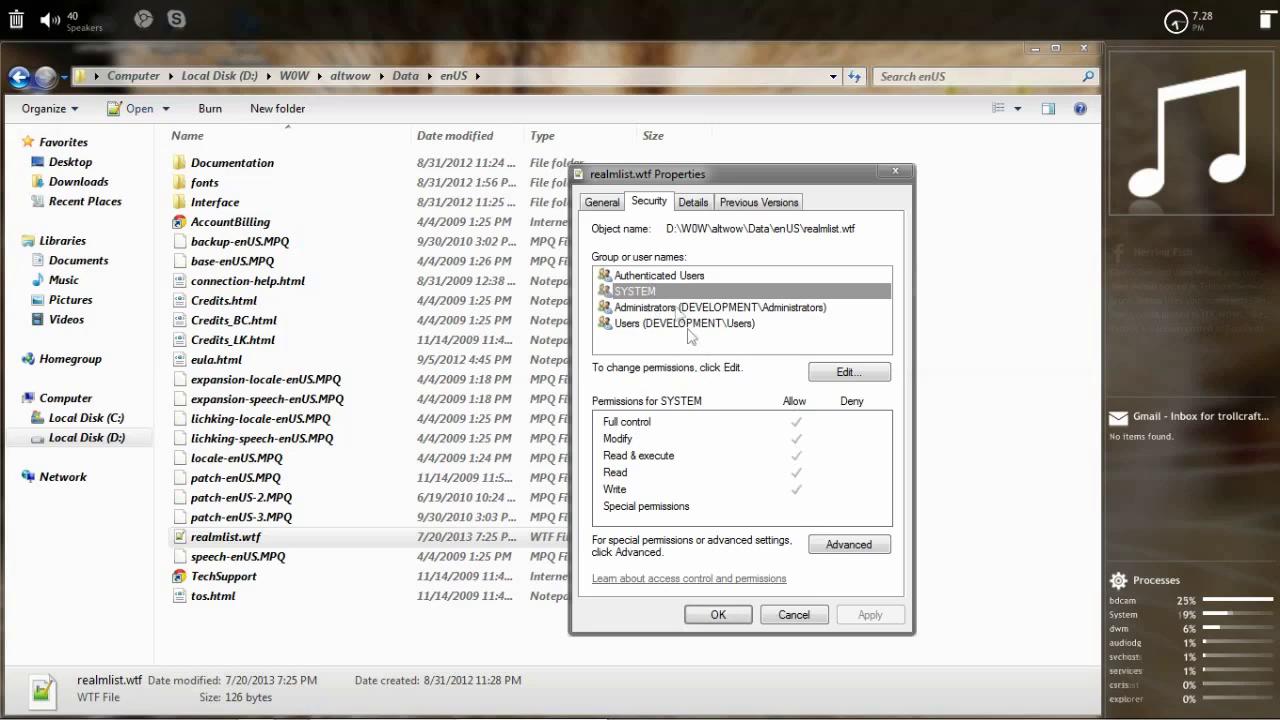
{"action": "left_click", "coordinate": [671, 276]}
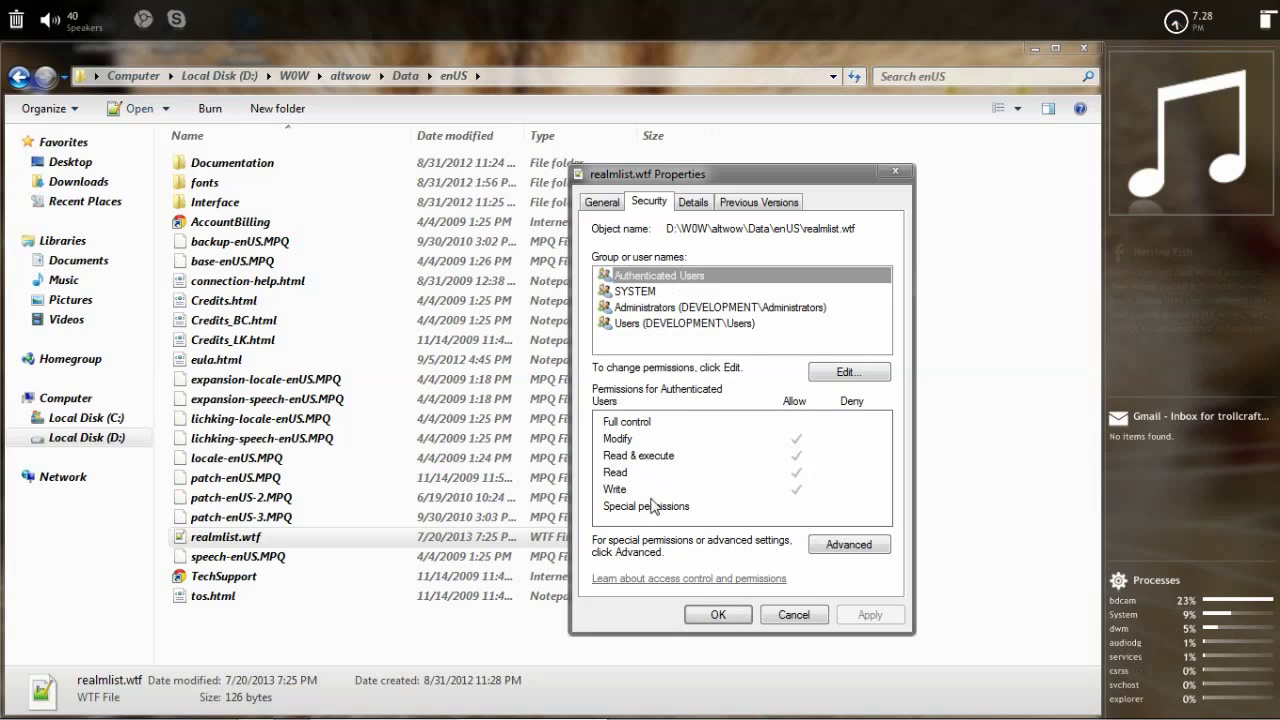
{"action": "left_click", "coordinate": [652, 323]}
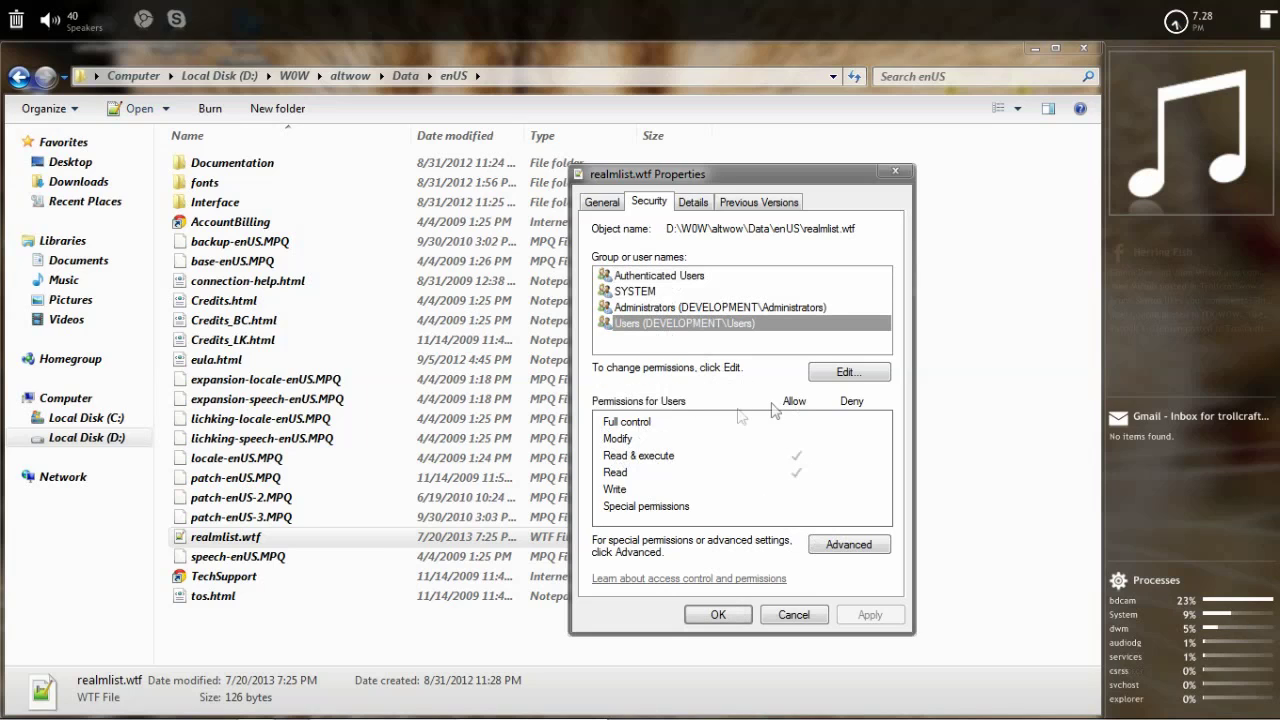
{"action": "left_click", "coordinate": [829, 372]}
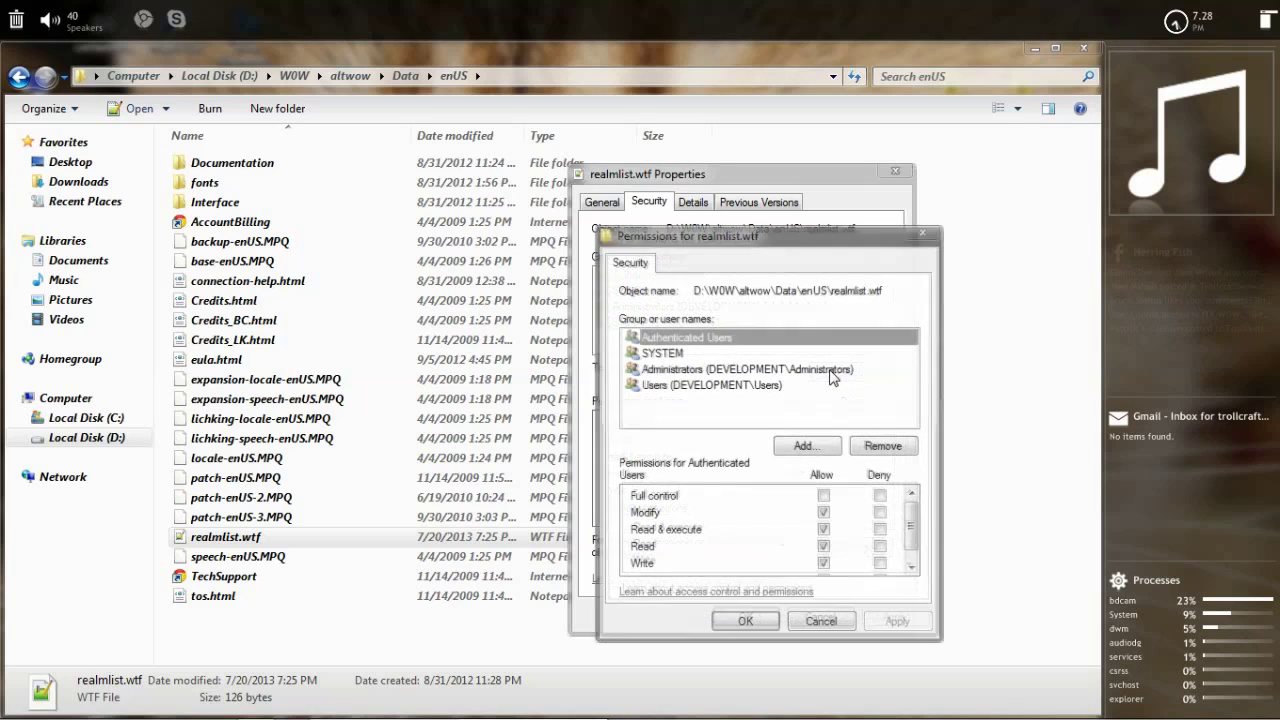
Allow Modify for the Users group and confirm both permission dialogs with OK
{"action": "left_click", "coordinate": [698, 386]}
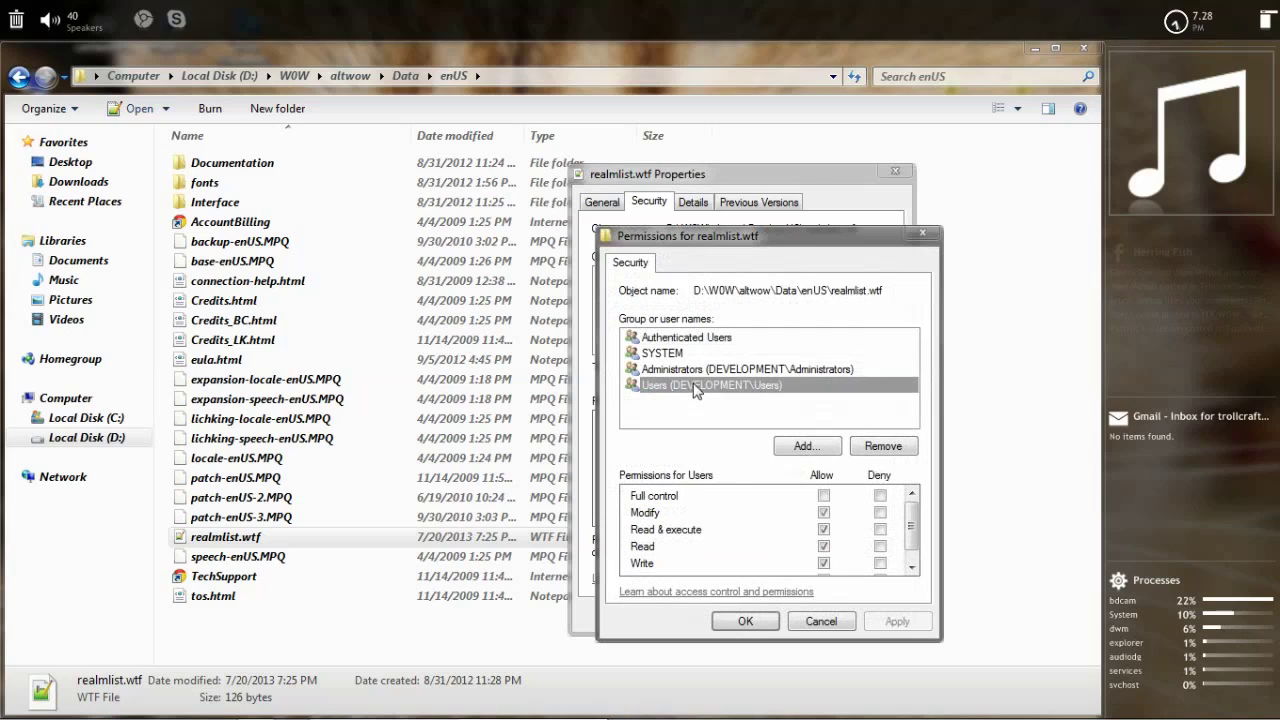
{"action": "left_click", "coordinate": [824, 513]}
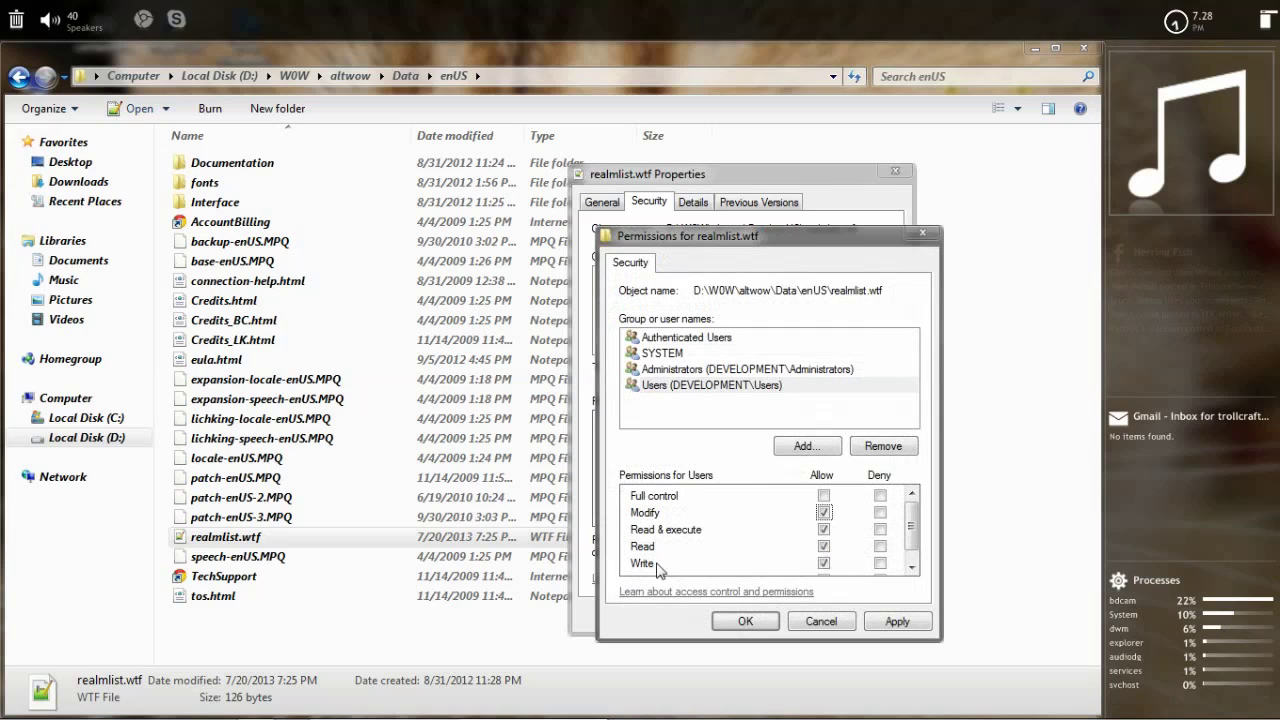
{"action": "left_click", "coordinate": [905, 529]}
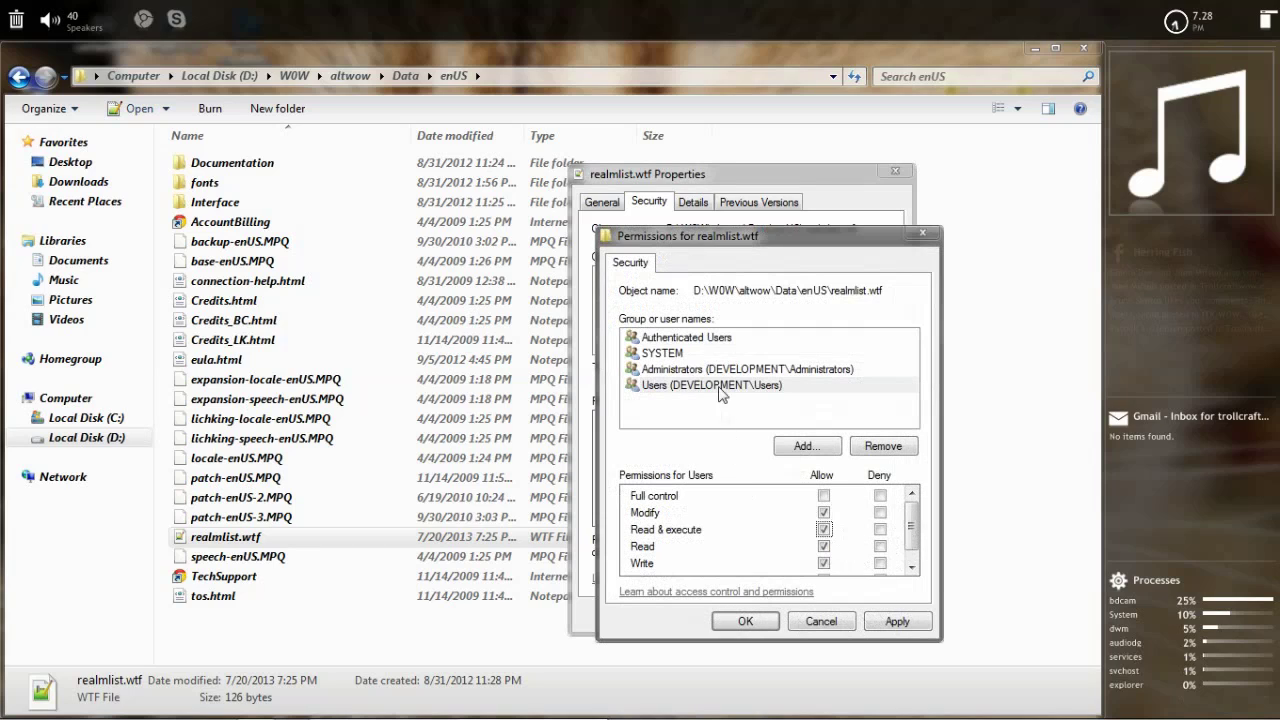
{"action": "left_click", "coordinate": [719, 344]}
{"action": "left_click", "coordinate": [656, 514]}
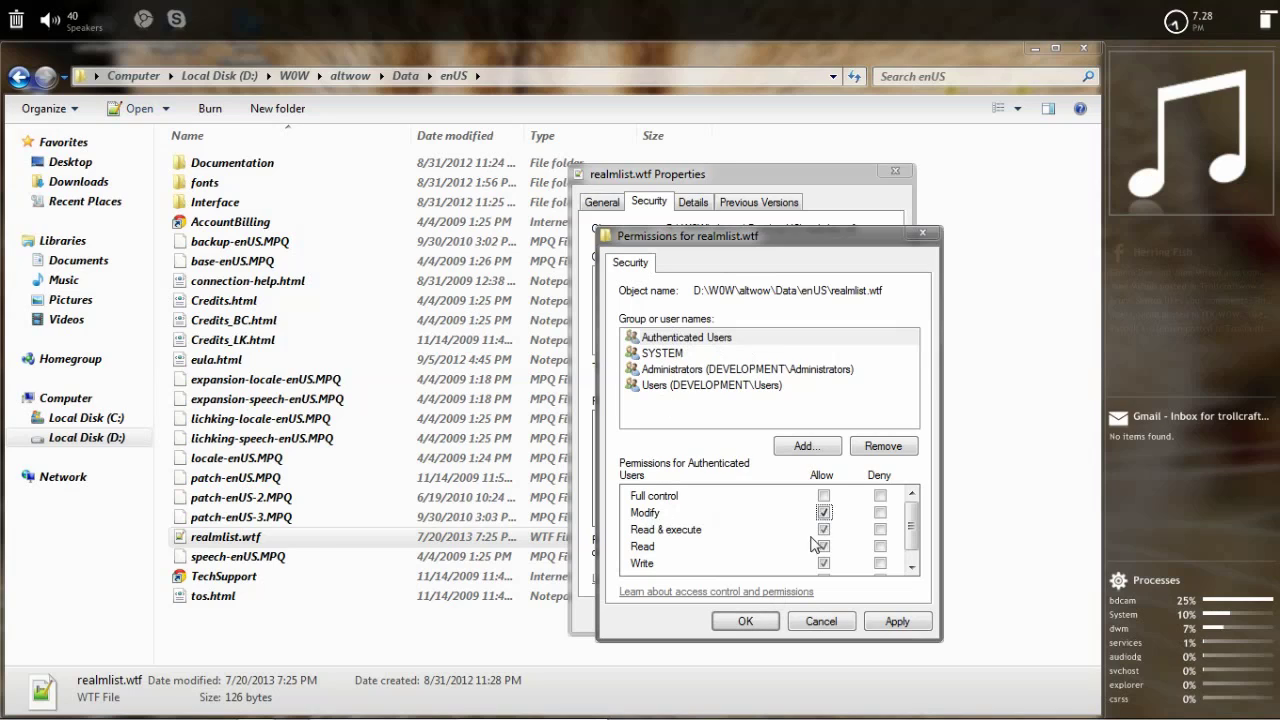
{"action": "left_click", "coordinate": [745, 621]}
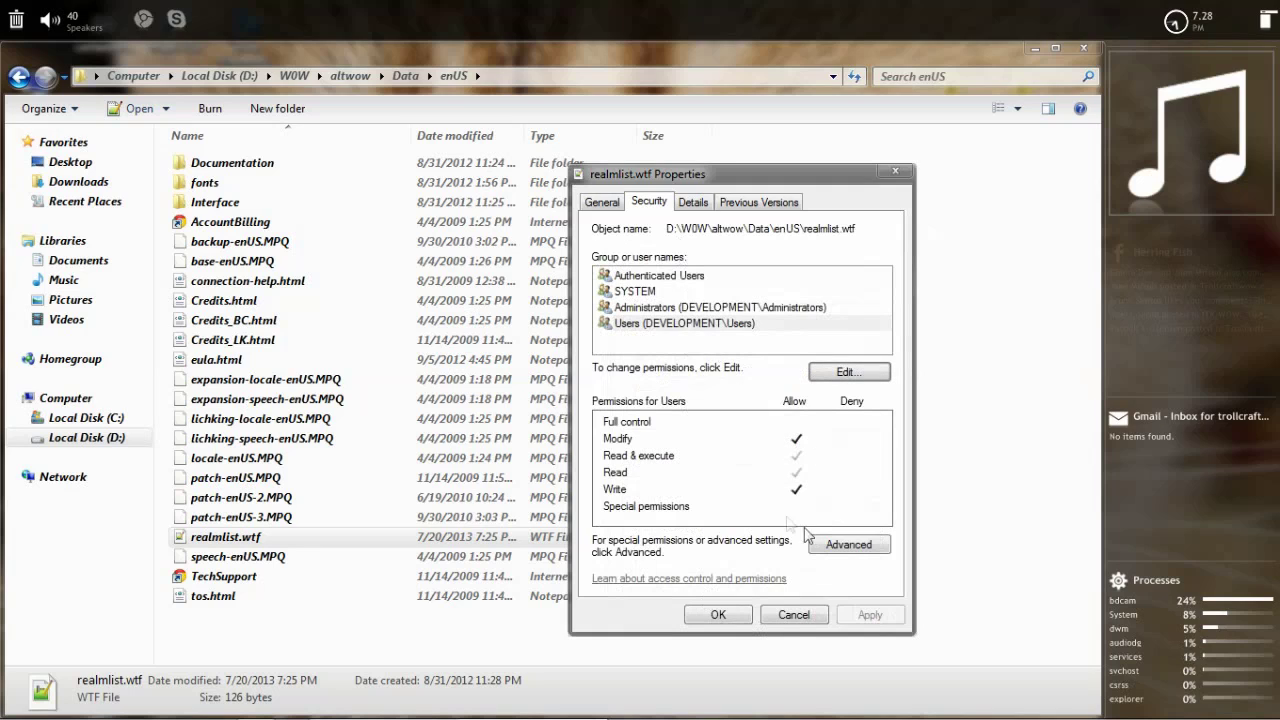
{"action": "left_click", "coordinate": [734, 614]}
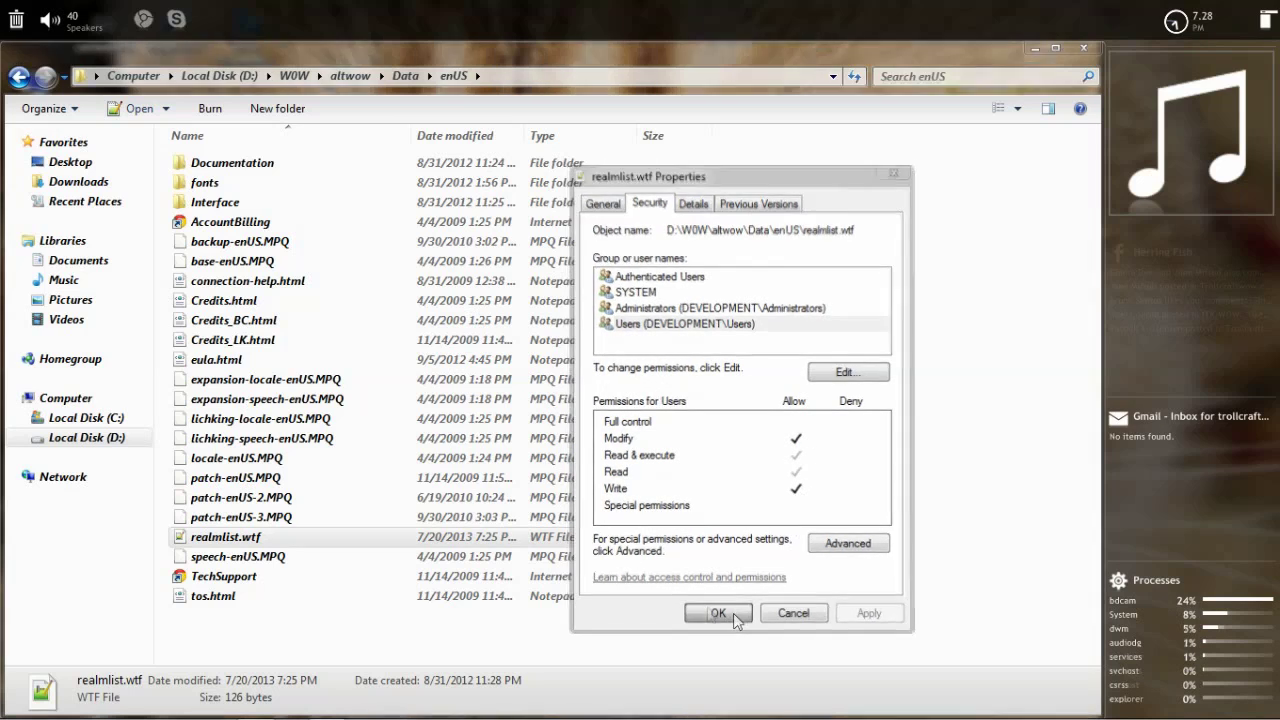
Reopen realmlist.wtf in Notepad++ and delete all four of its eu realmlist lines
{"action": "double_click", "coordinate": [228, 540]}
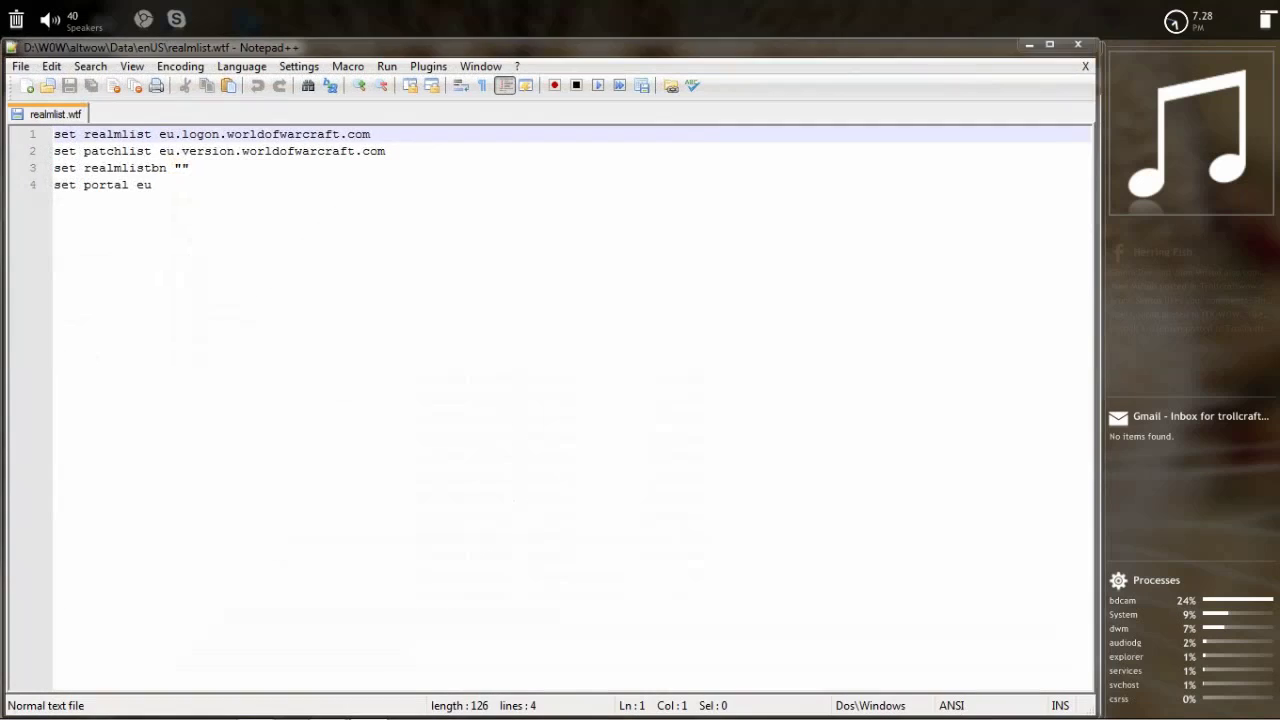
{"action": "left_click", "coordinate": [152, 185]}
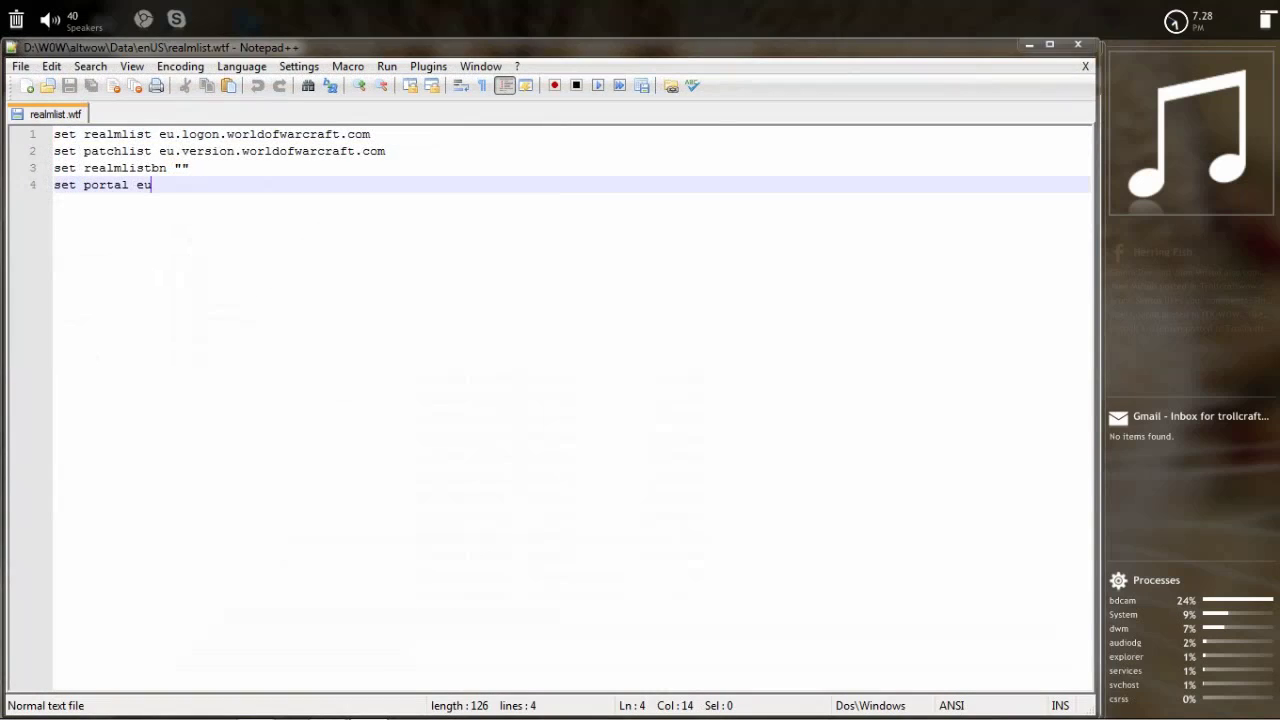
{"action": "key", "text": "ctrl+a"}
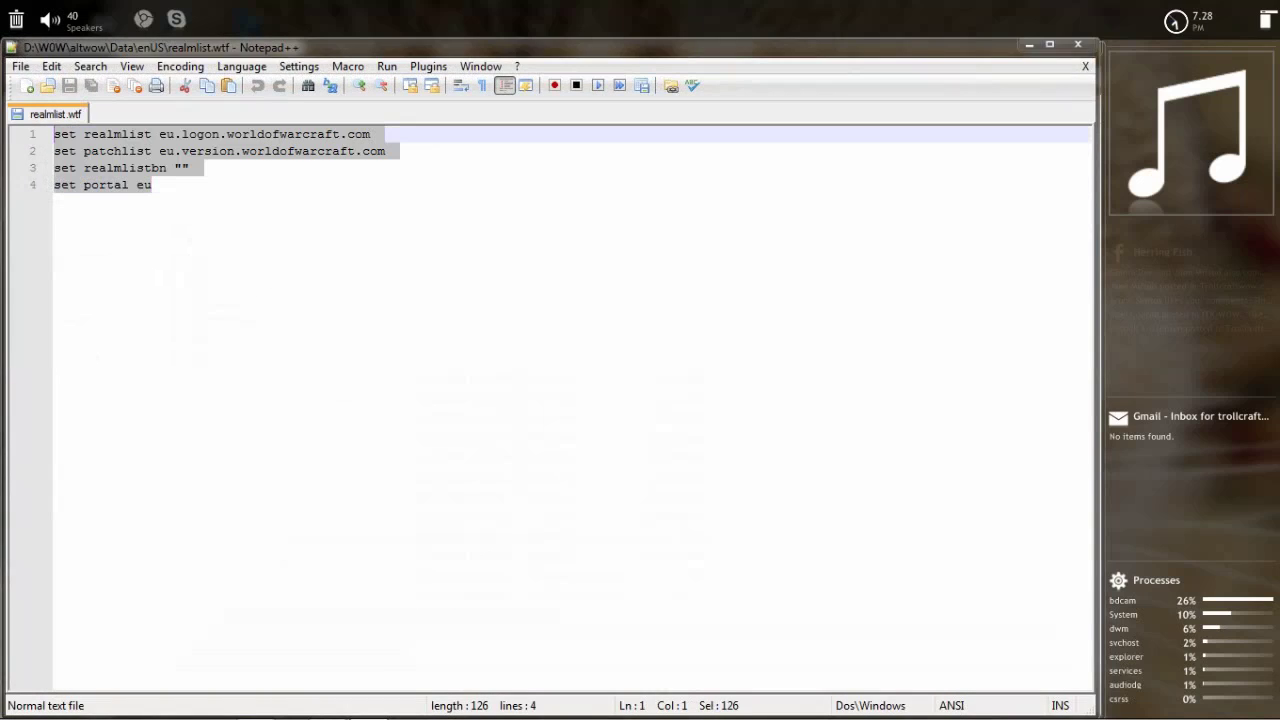
{"action": "key", "text": "Delete"}
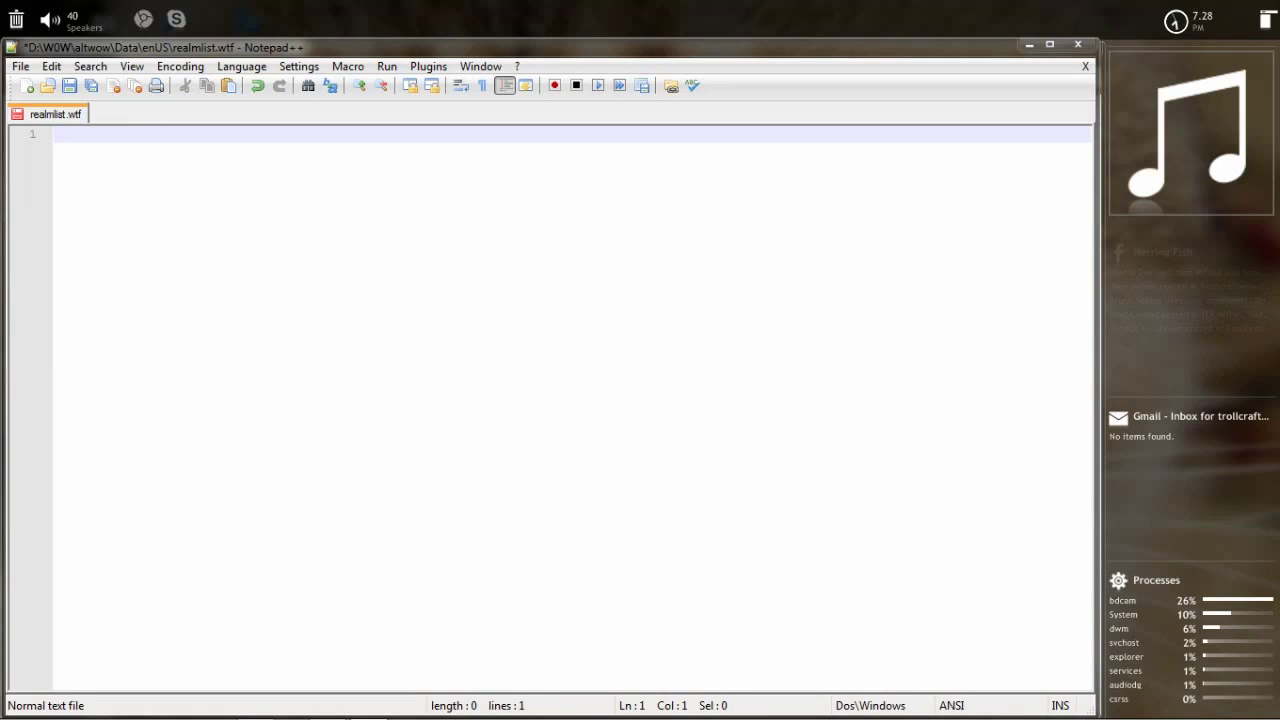
{"action": "left_click", "coordinate": [143, 18]}
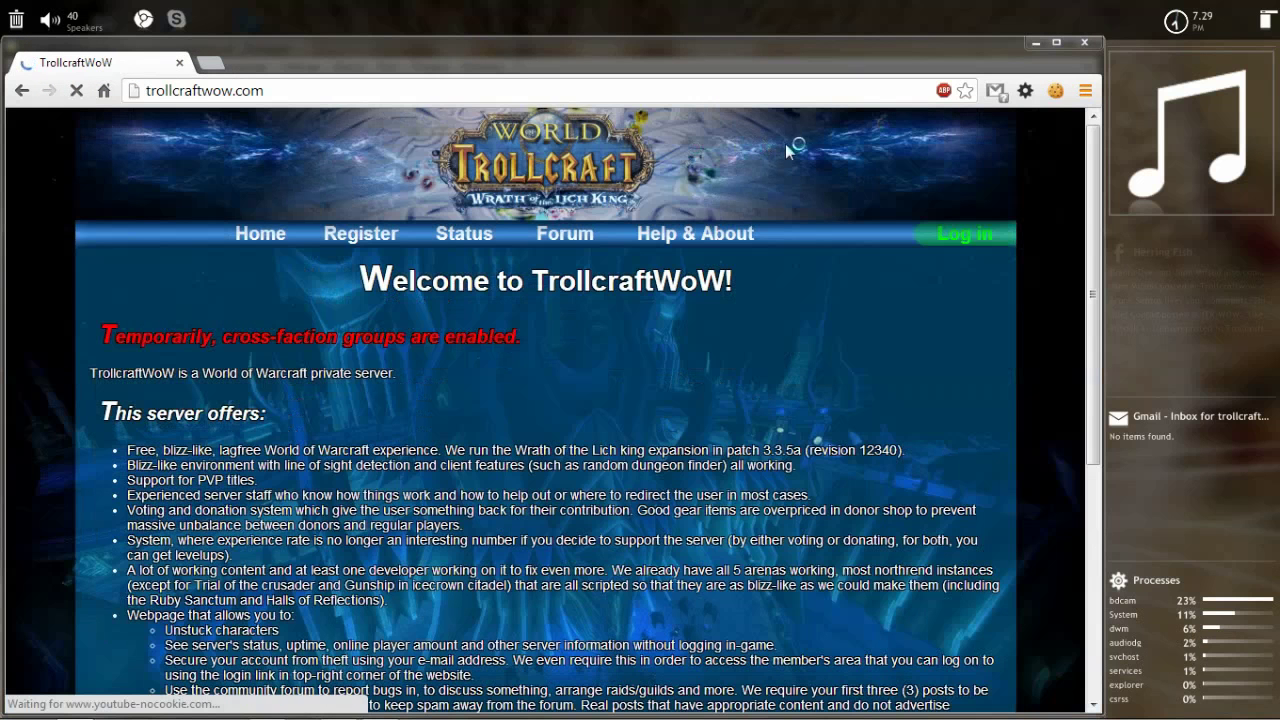
Go to TrollcraftWoW's Help & About Connect guide and scroll to Steps 6 and 7
{"action": "left_click", "coordinate": [721, 240]}
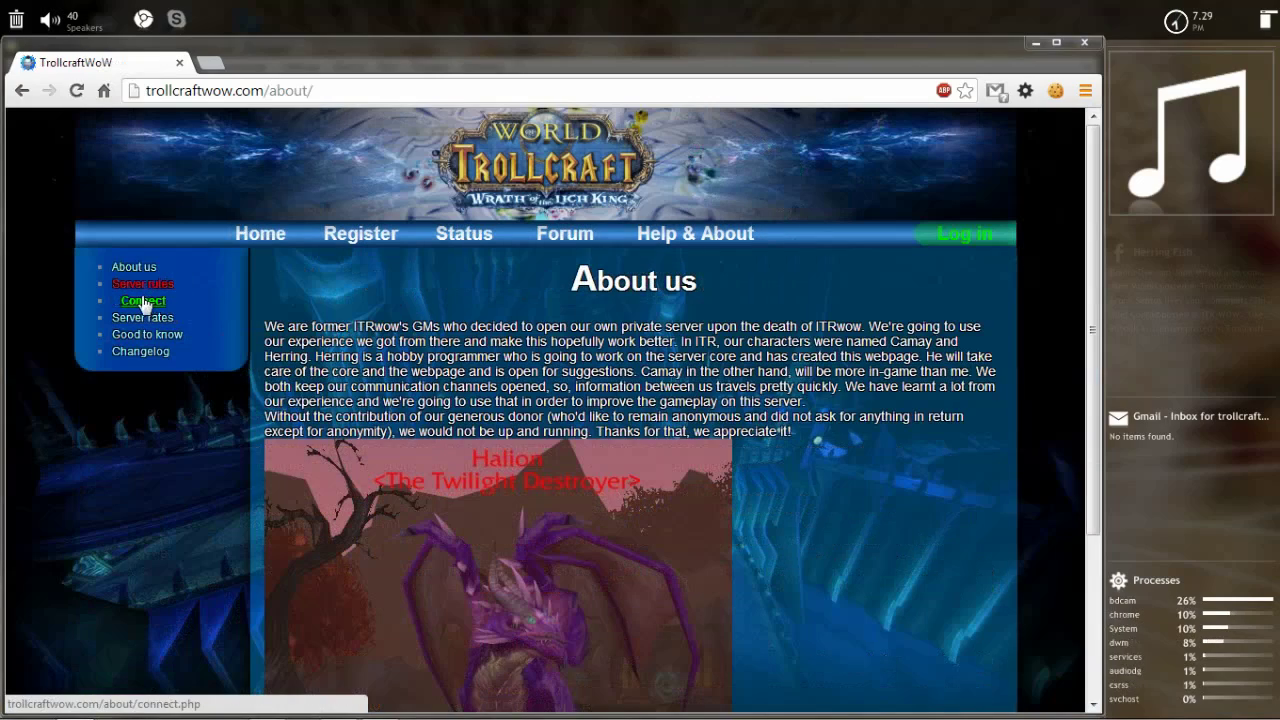
{"action": "left_click", "coordinate": [143, 302]}
{"action": "scroll", "coordinate": [716, 398], "scroll_direction": "down", "scroll_amount": 15}
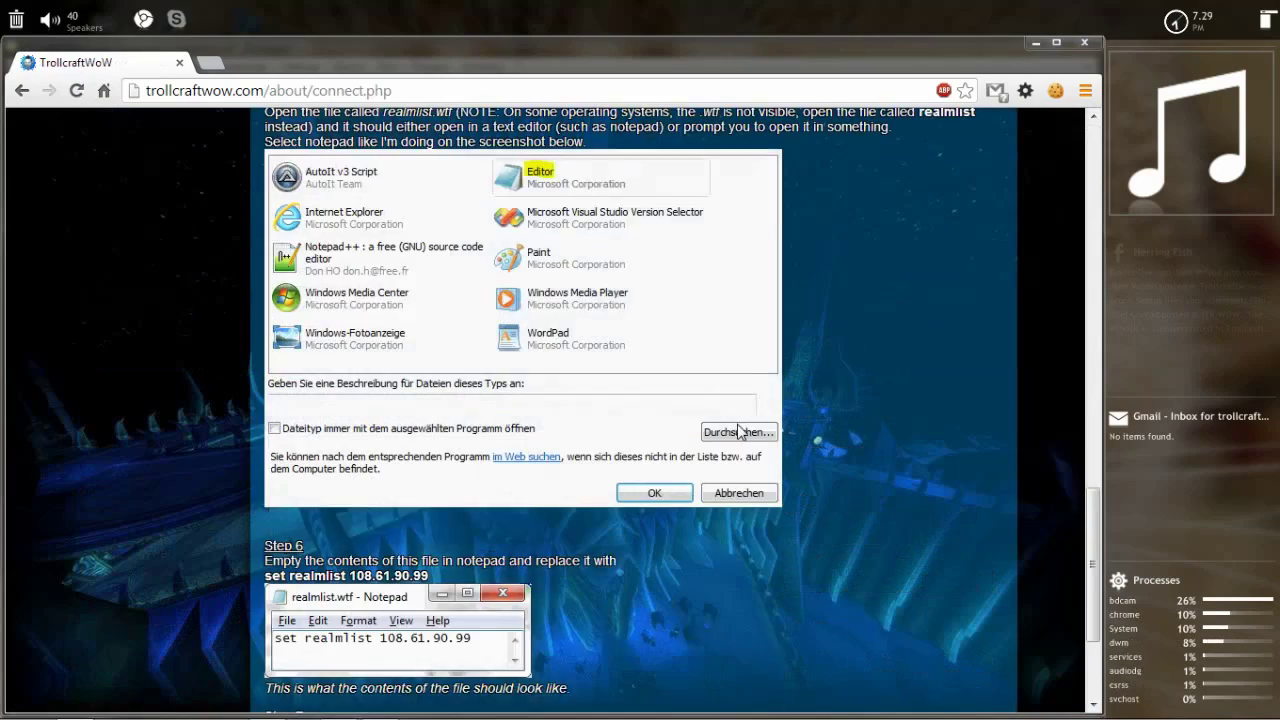
{"action": "scroll", "coordinate": [738, 431], "scroll_direction": "down", "scroll_amount": 2}
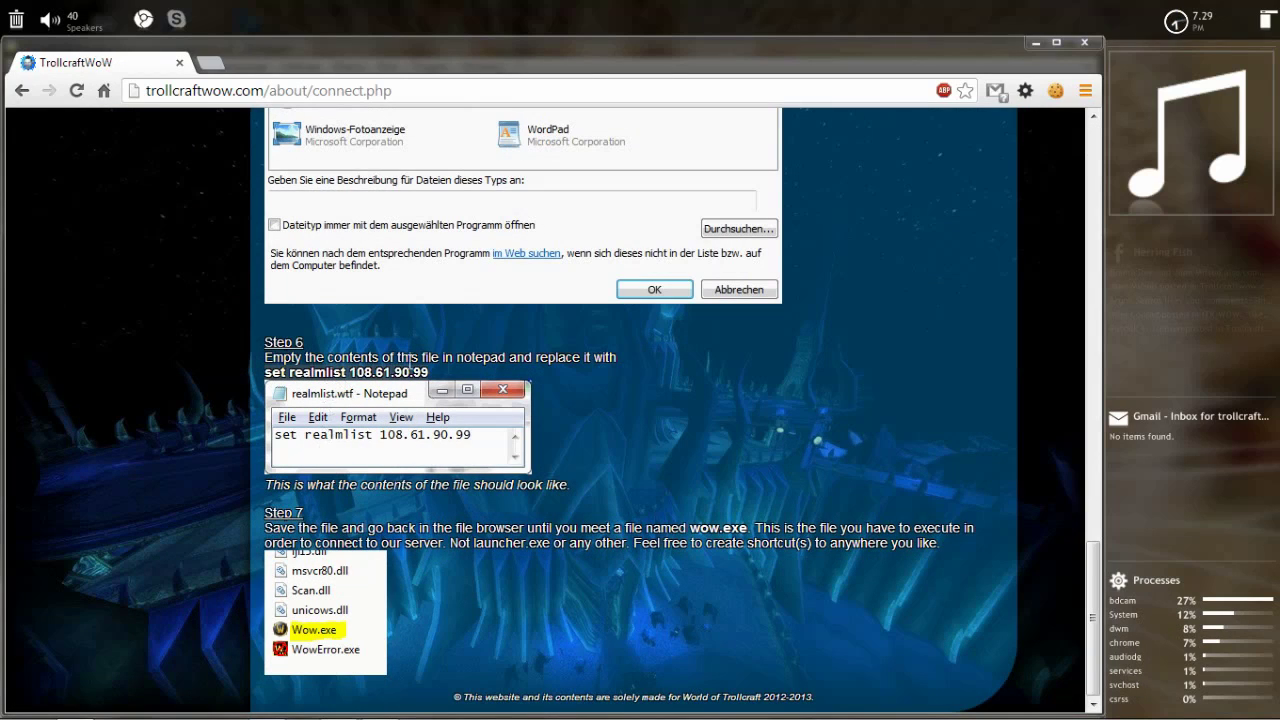
Paste 'set realmlist 108.61.90.99' into realmlist.wtf, removing the extra blank line
{"action": "key", "text": "alt+Tab"}
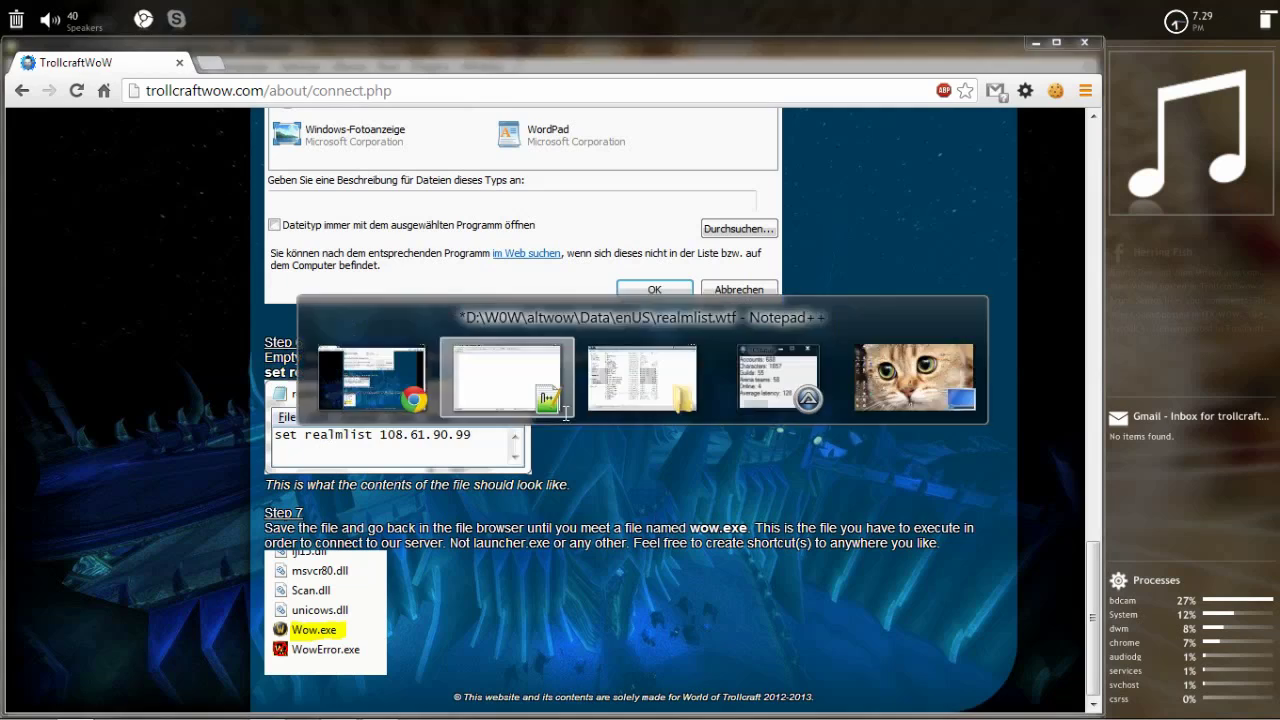
{"action": "type", "text": "set realmlist 108.61.90.99"}
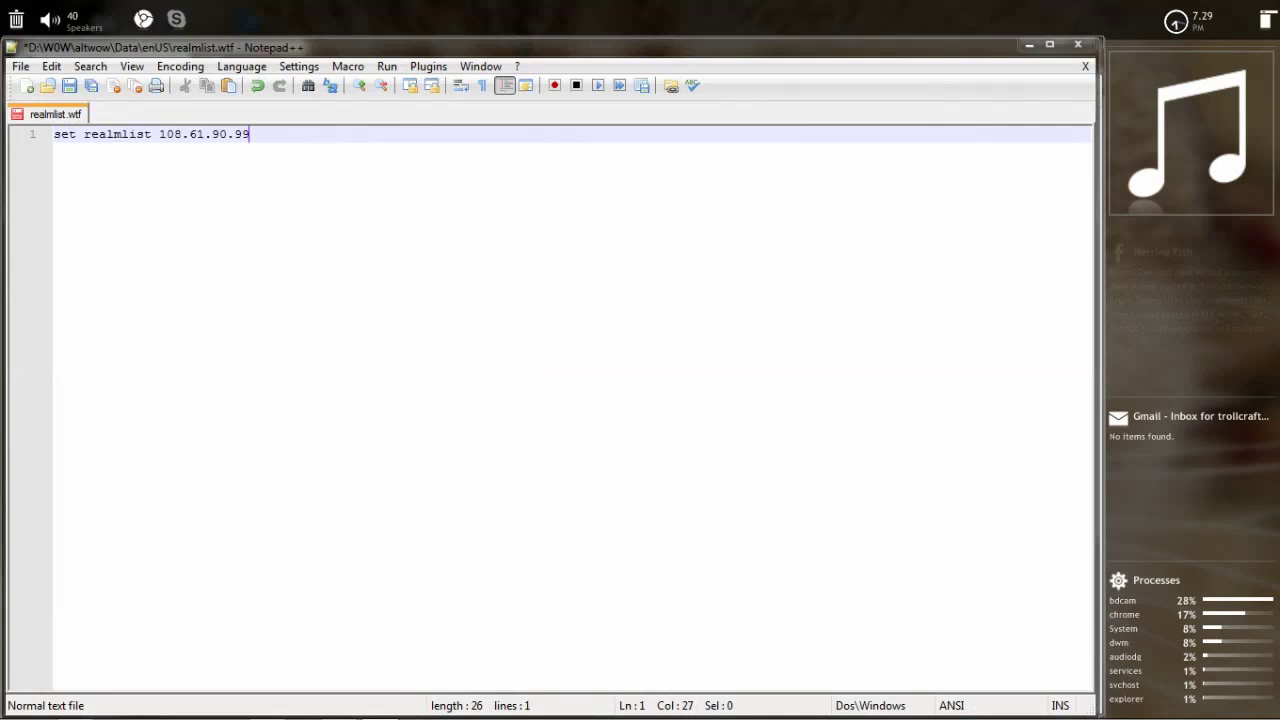
{"action": "key", "text": "Return"}
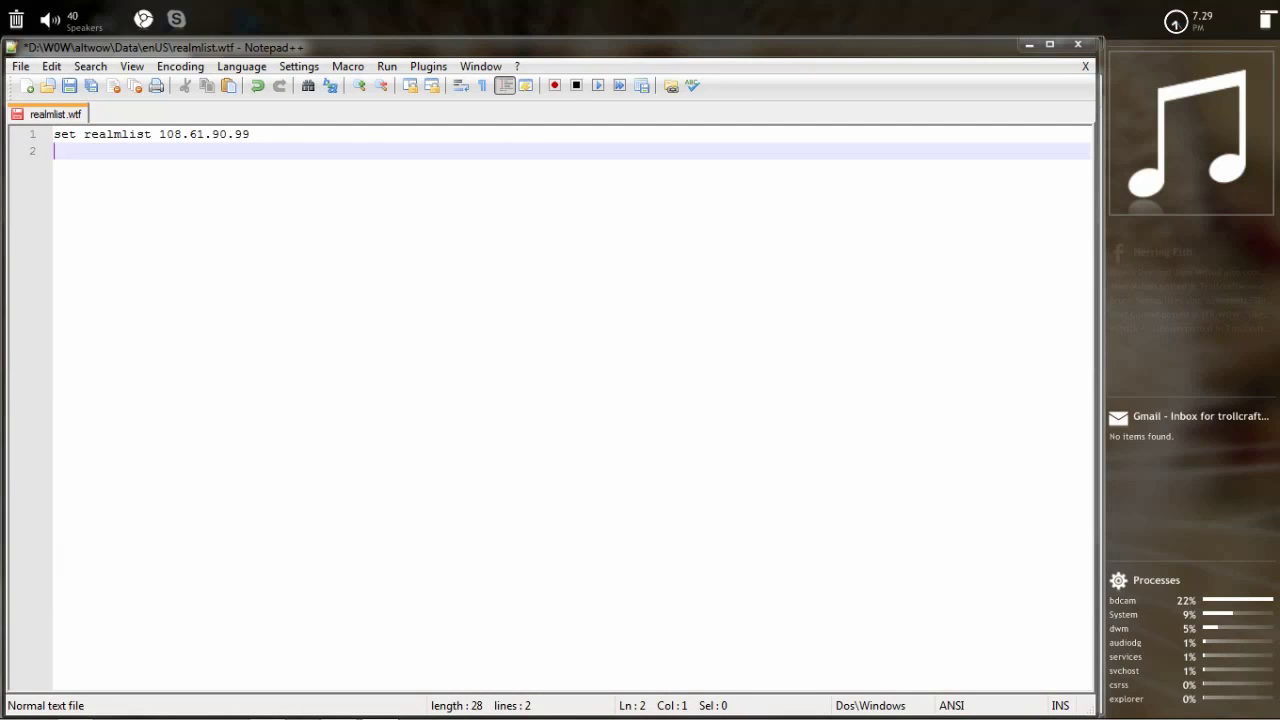
{"action": "key", "text": "BackSpace"}
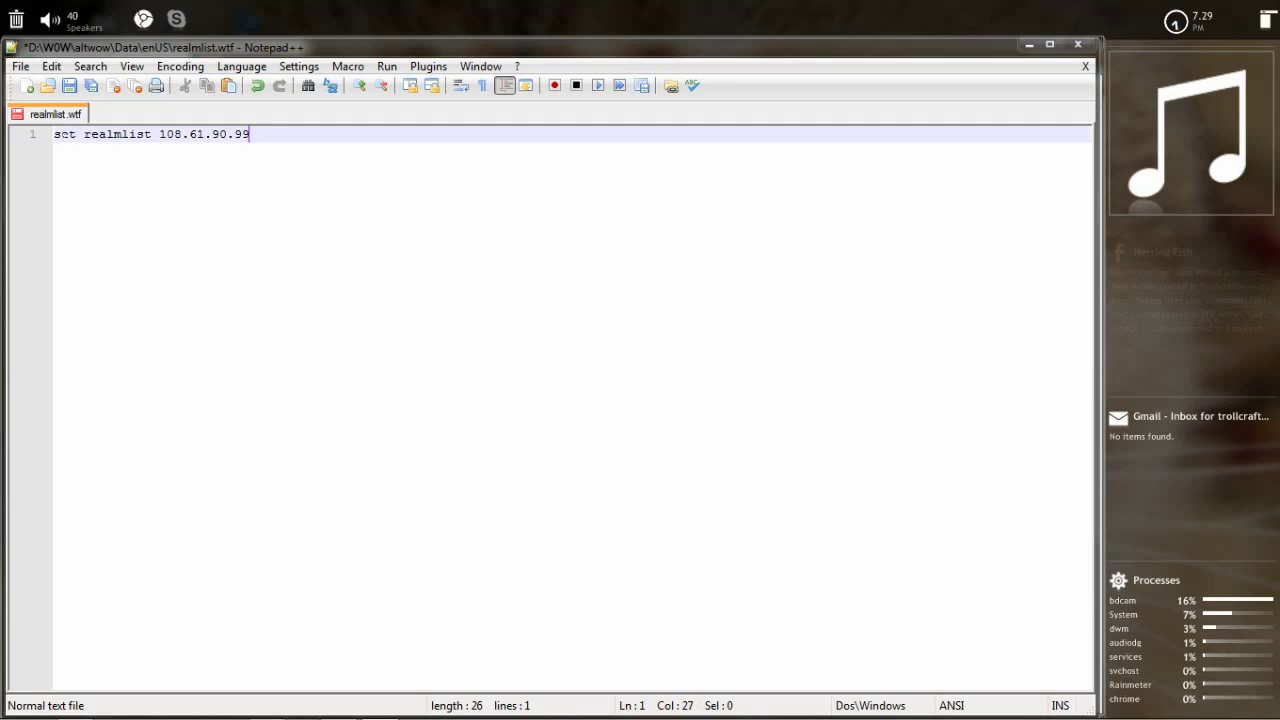
Remove the stray leading space from the realmlist line and save realmlist.wtf
{"action": "left_click", "coordinate": [54, 134]}
{"action": "key", "text": "BackSpace"}
{"action": "double_click", "coordinate": [155, 134]}
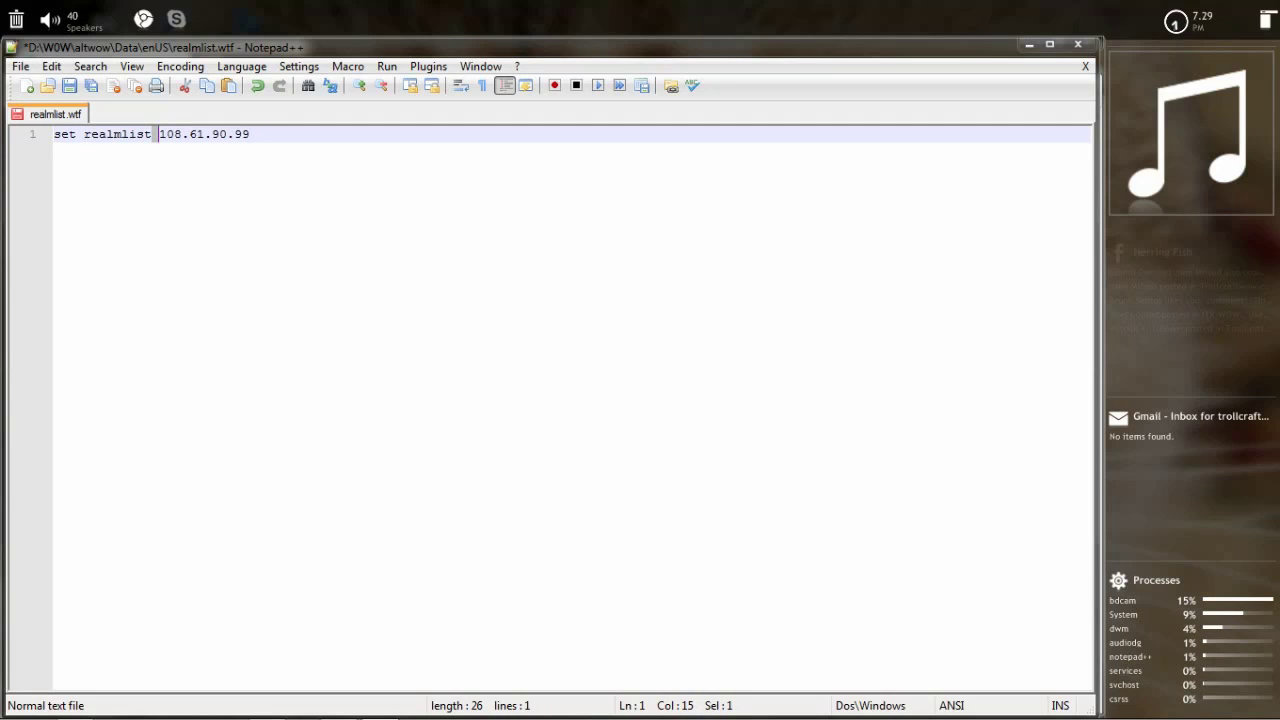
{"action": "double_click", "coordinate": [65, 134]}
{"action": "left_click", "coordinate": [83, 134]}
{"action": "left_click", "coordinate": [250, 134]}
{"action": "key", "text": "ctrl+s"}
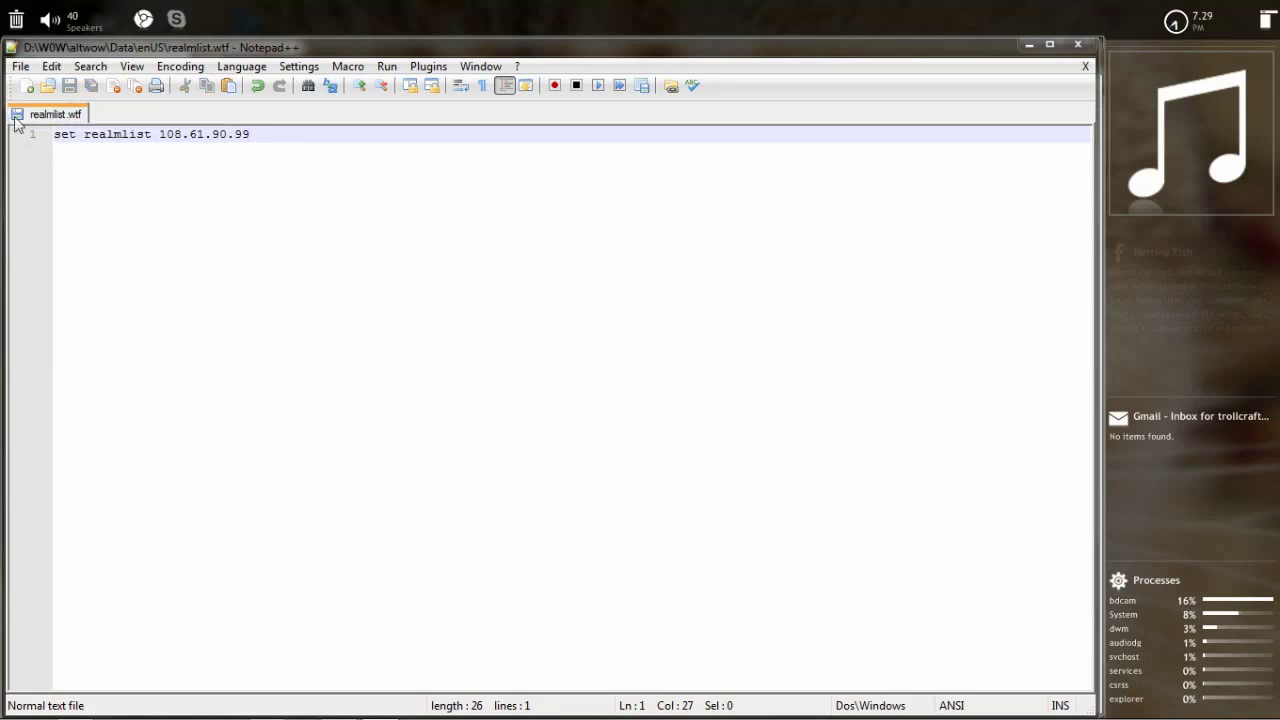
Try replacing the IP with server.trollcraftwow.com, then undo to restore 108.61.90.99
{"action": "left_click_drag", "start_coordinate": [252, 134], "coordinate": [158, 134]}
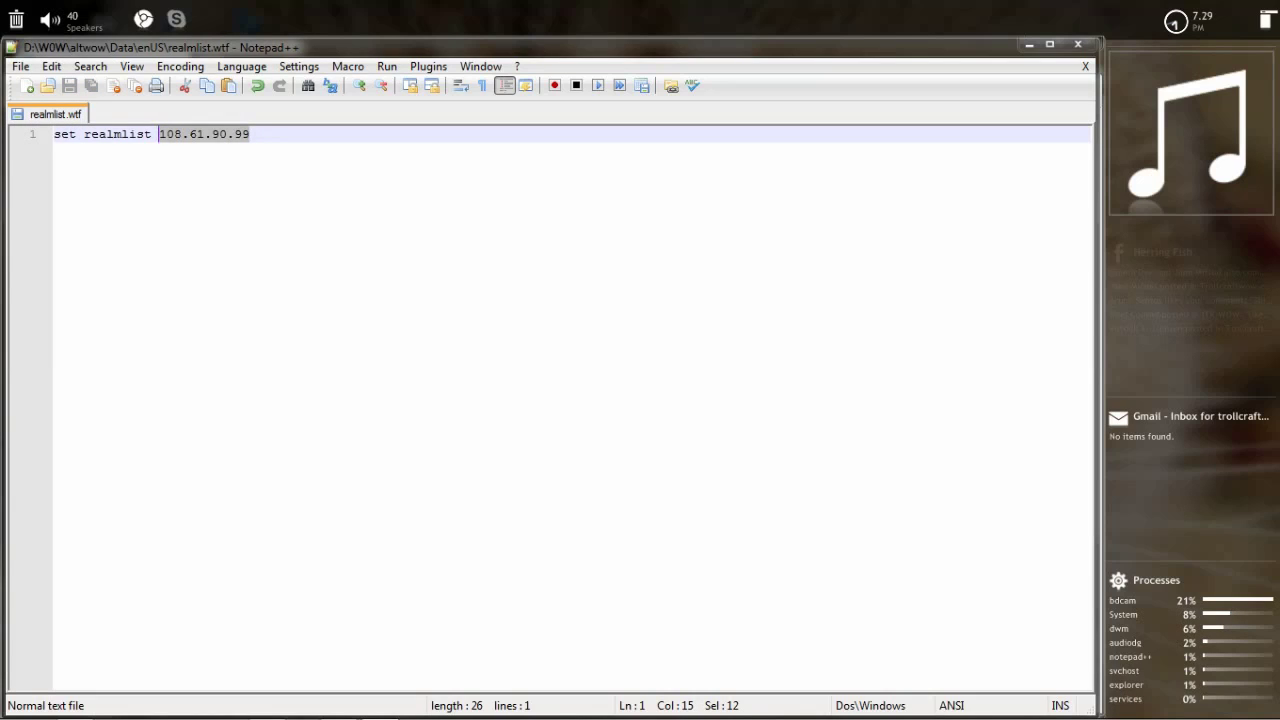
{"action": "type", "text": "server"}
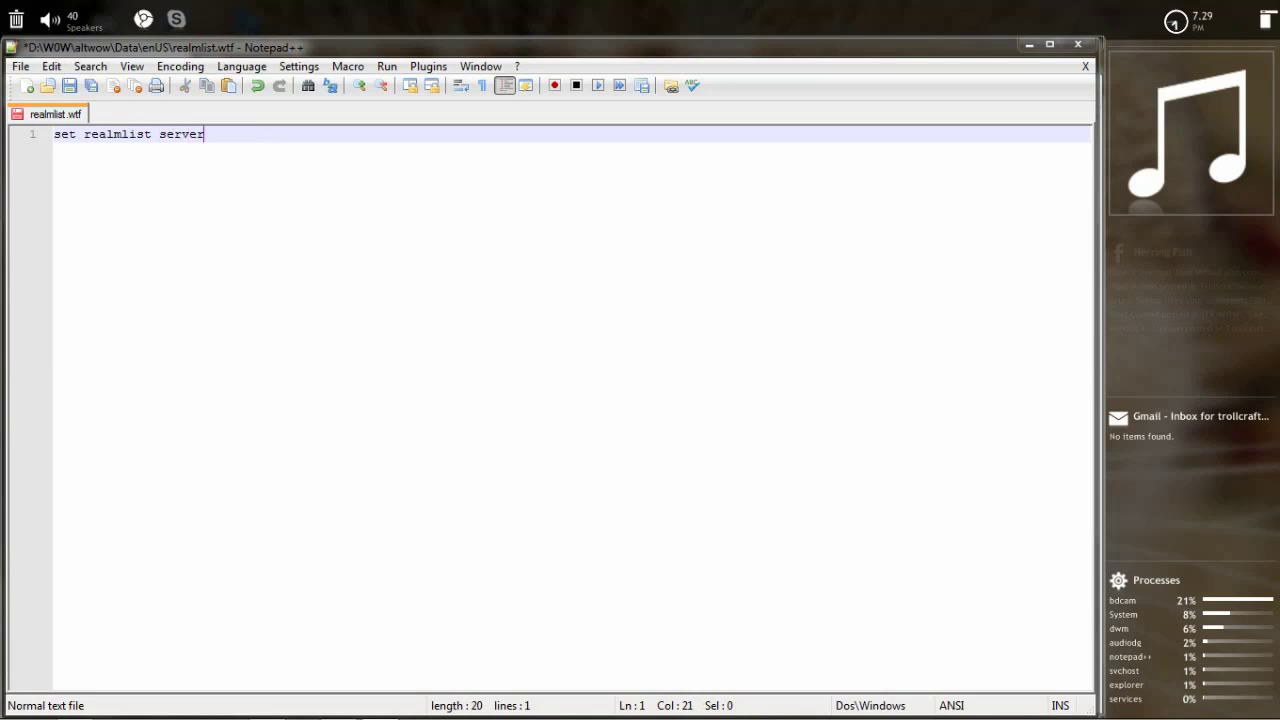
{"action": "type", "text": ".trollcraftwow.com"}
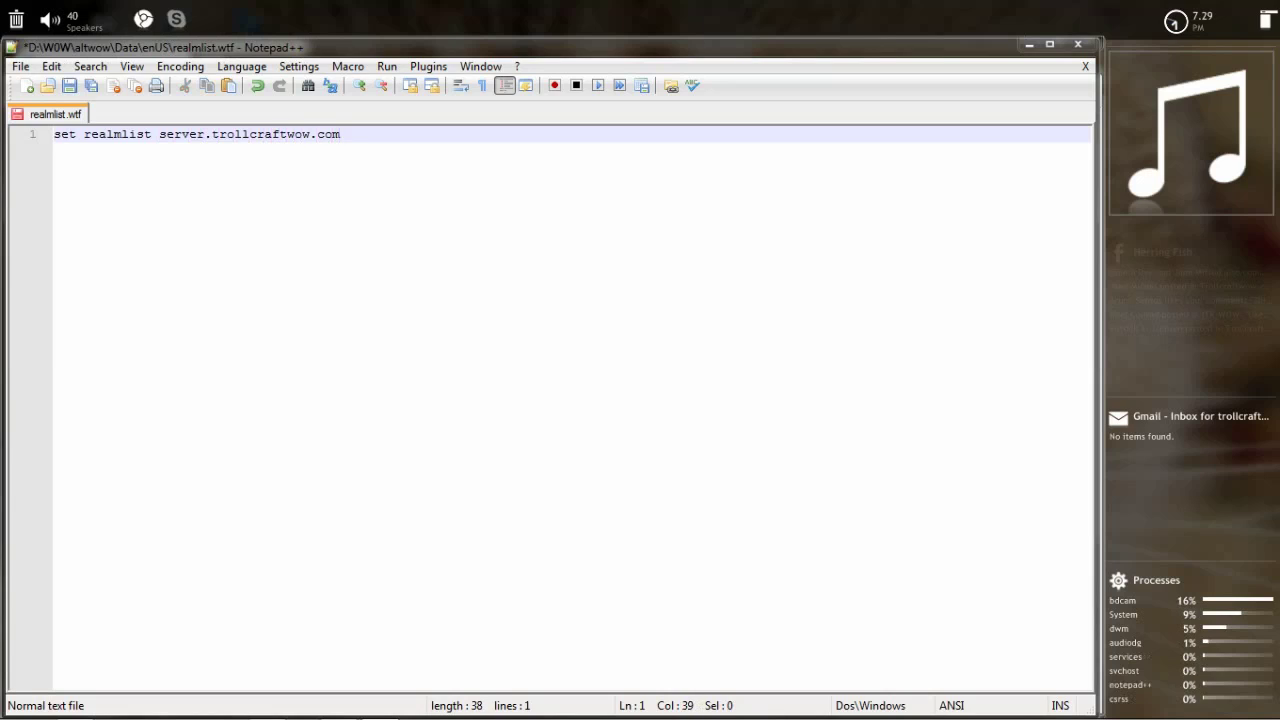
{"action": "key", "text": "ctrl+z"}
{"action": "key", "text": "ctrl+z"}
{"action": "key", "text": "ctrl+z"}
{"action": "key", "text": "ctrl+z"}
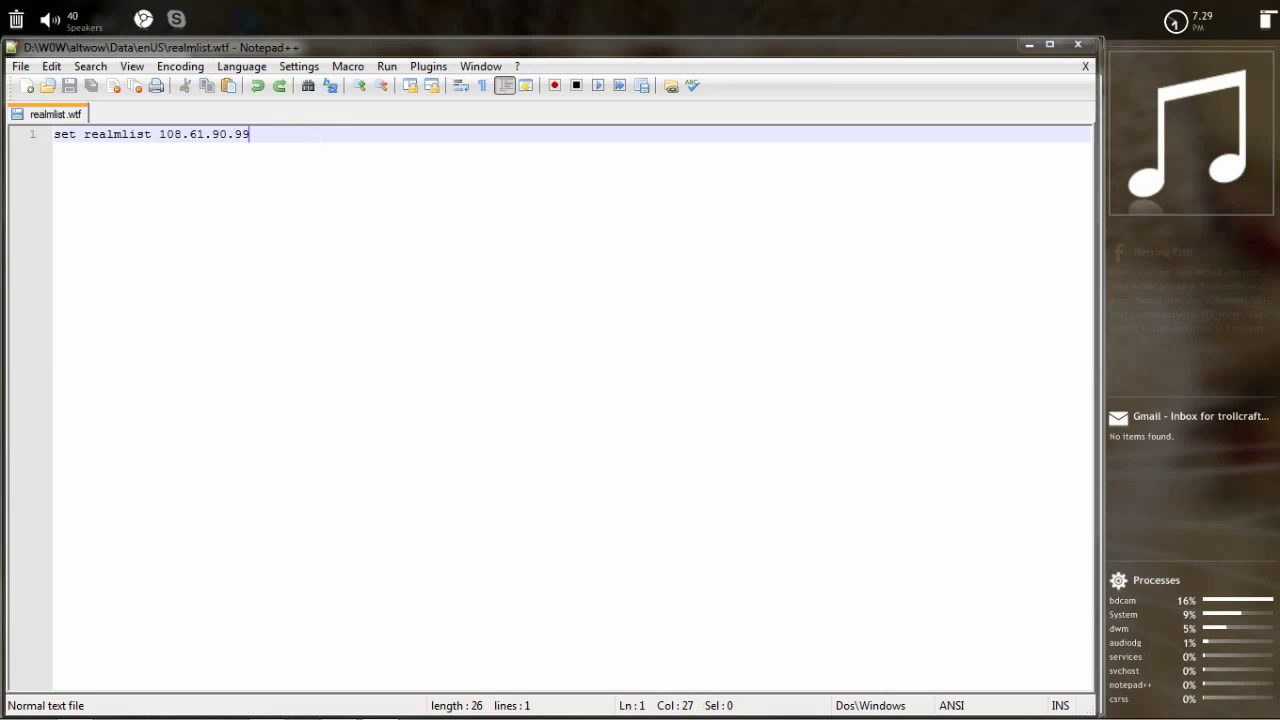
Close realmlist.wtf, Notepad++, Chrome and the enUS folder, then launch the Example wow shortcut
{"action": "left_click", "coordinate": [1086, 67]}
{"action": "left_click", "coordinate": [1078, 44]}
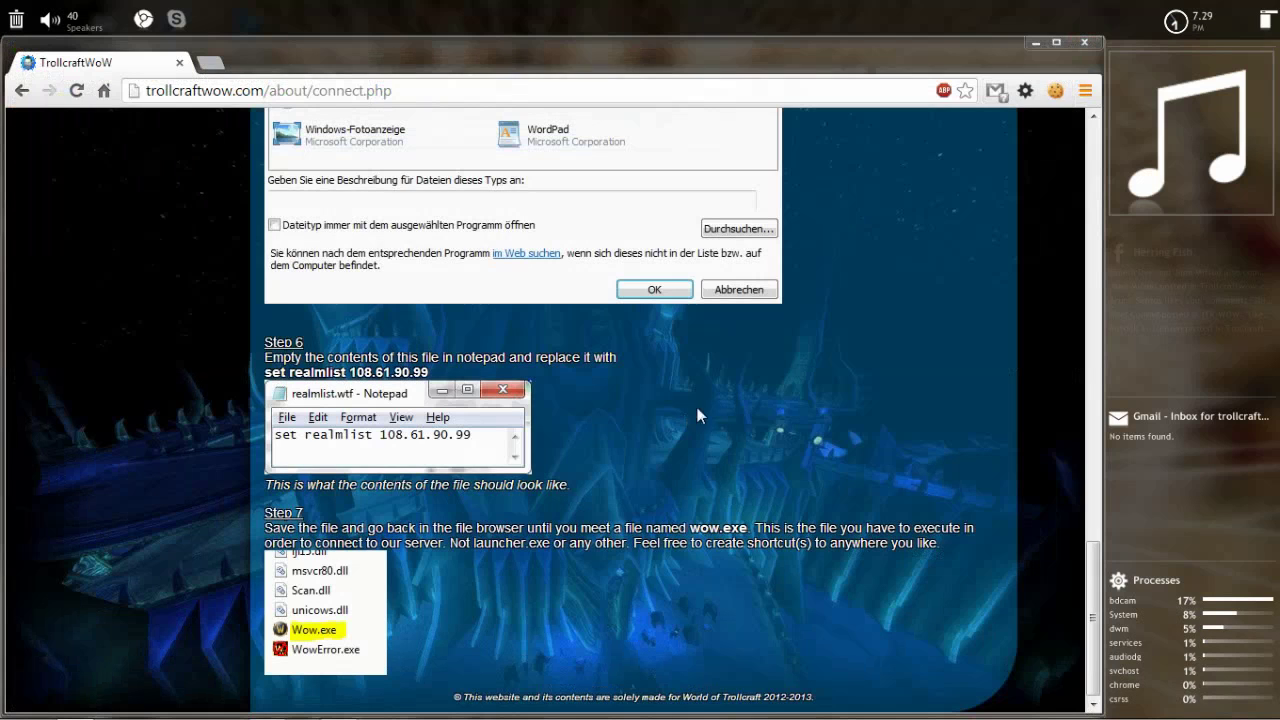
{"action": "left_click", "coordinate": [1084, 42]}
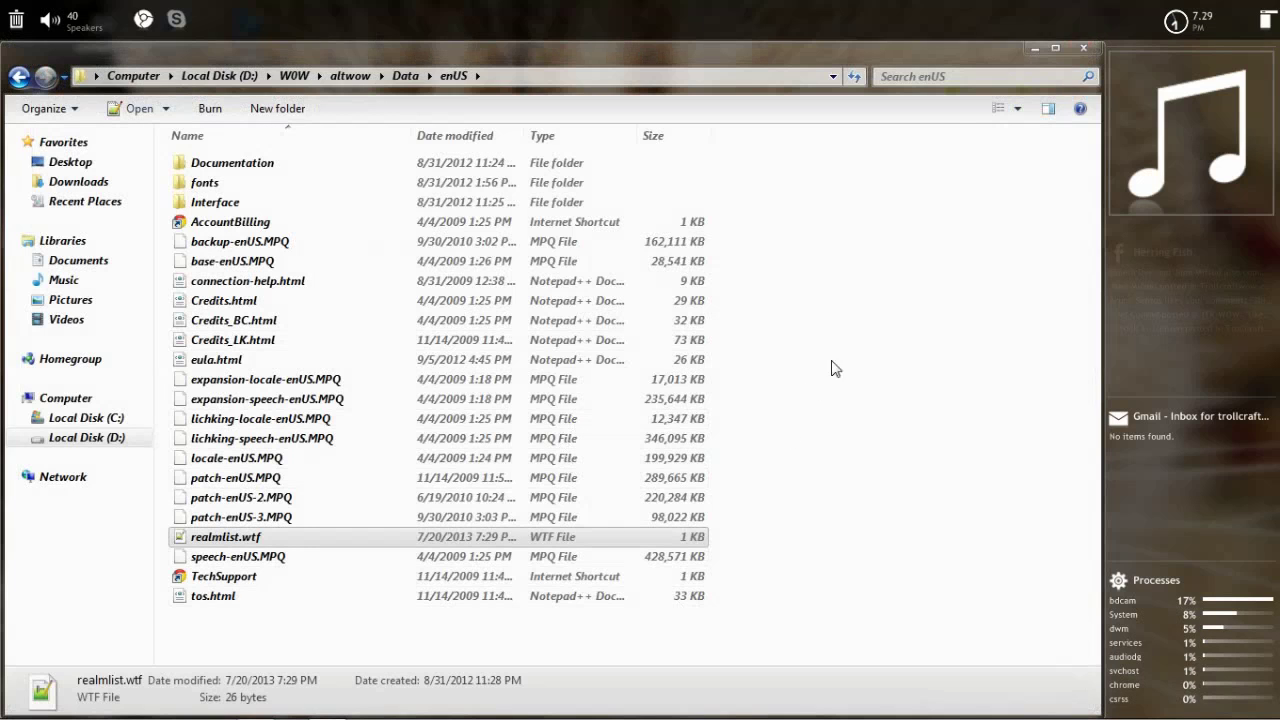
{"action": "left_click", "coordinate": [1083, 47]}
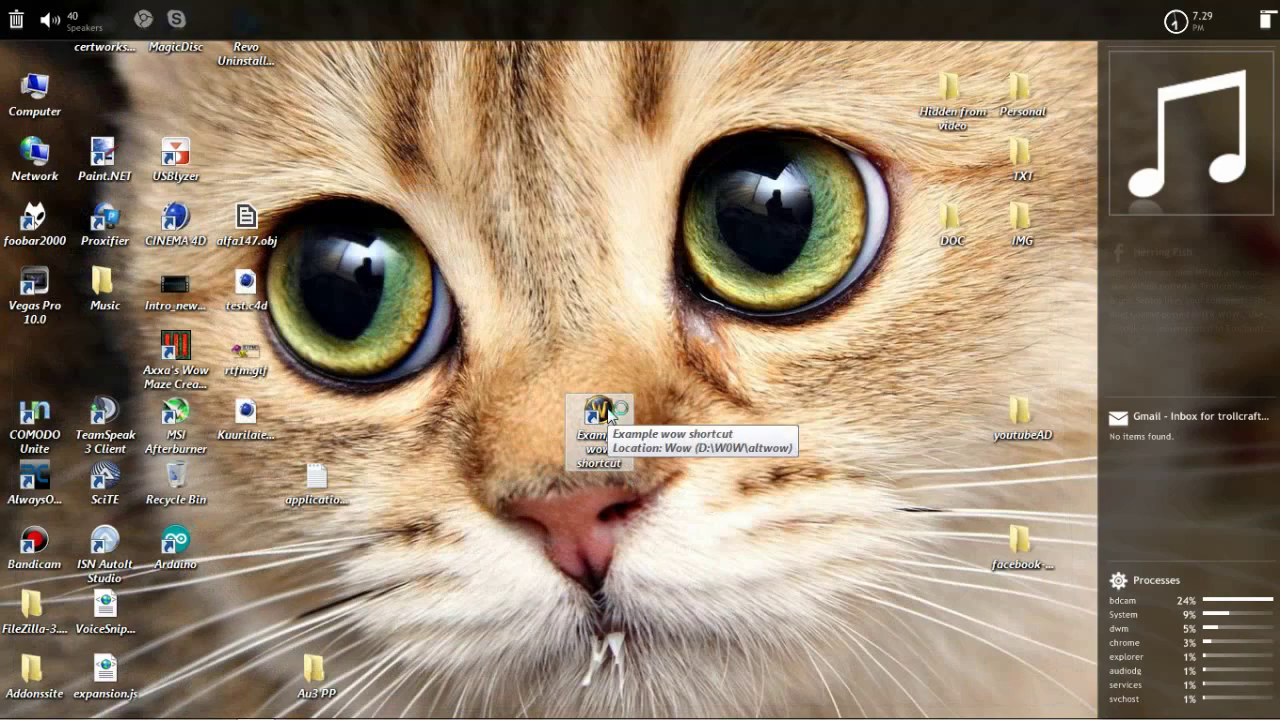
{"action": "double_click", "coordinate": [598, 418]}
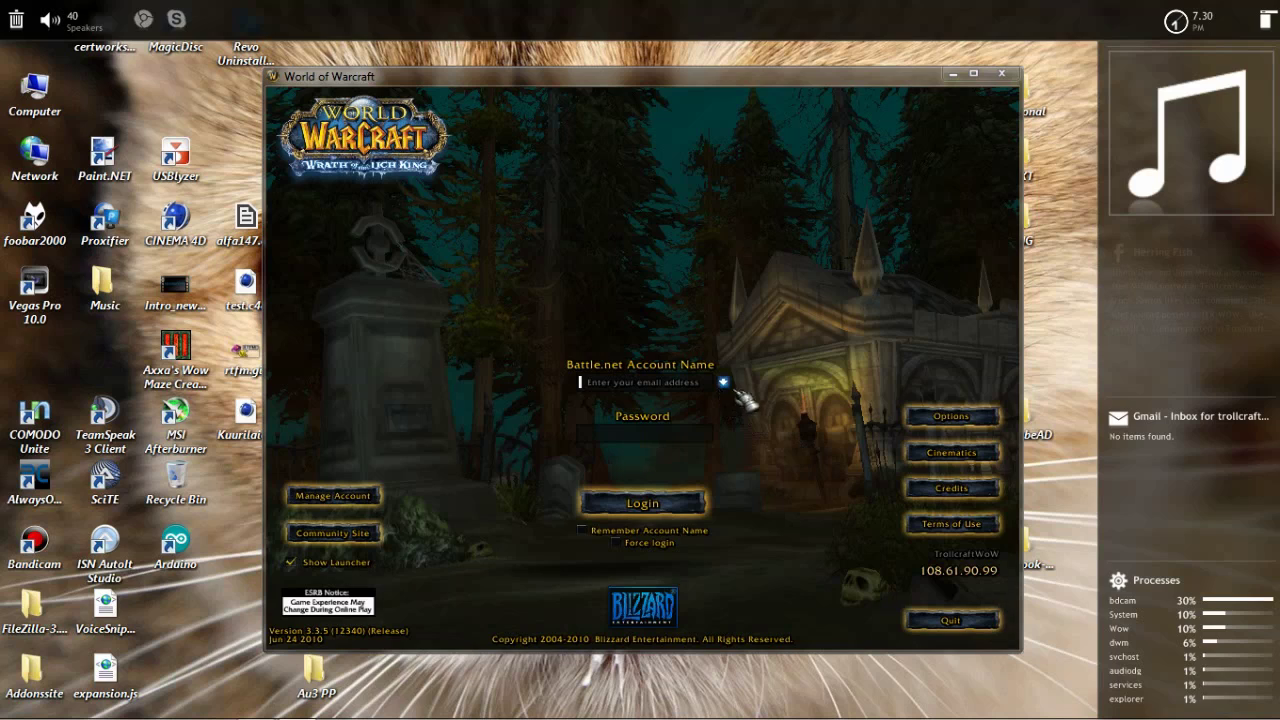
Enter the account credentials, enable Force login, and log in to the TrollcraftWoW realm
{"action": "type", "text": "herring"}
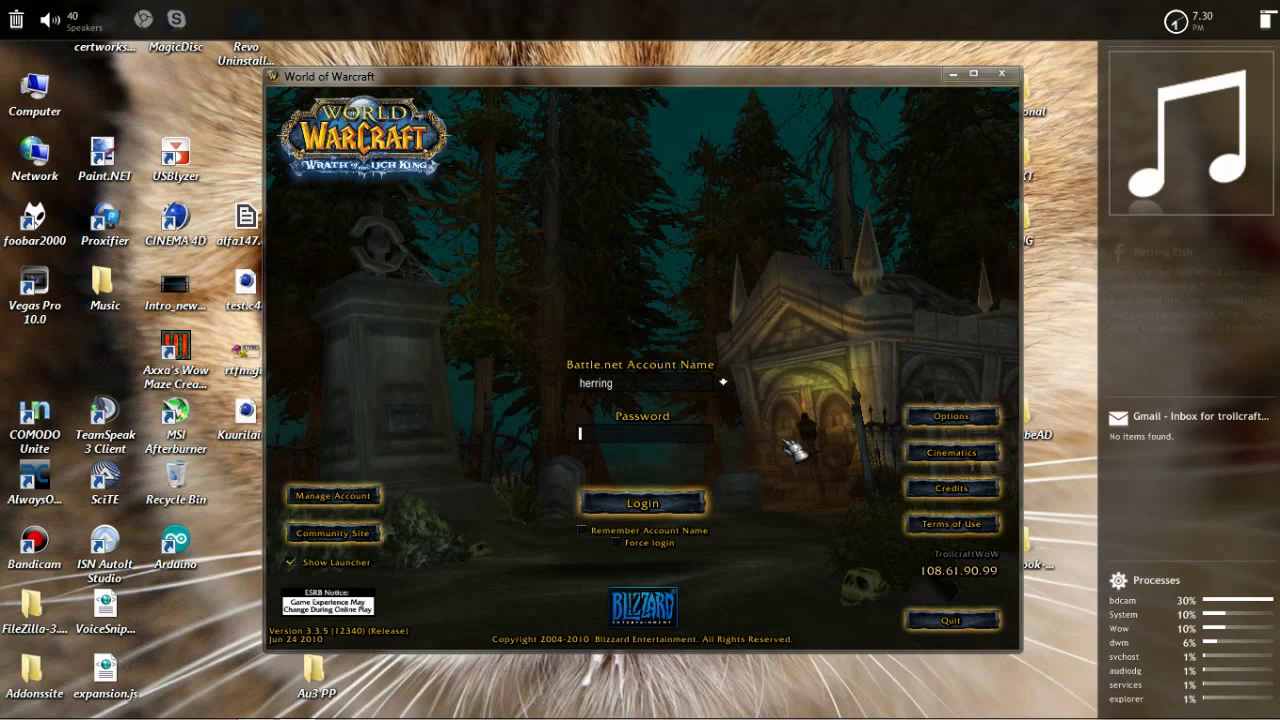
{"action": "type", "text": "********"}
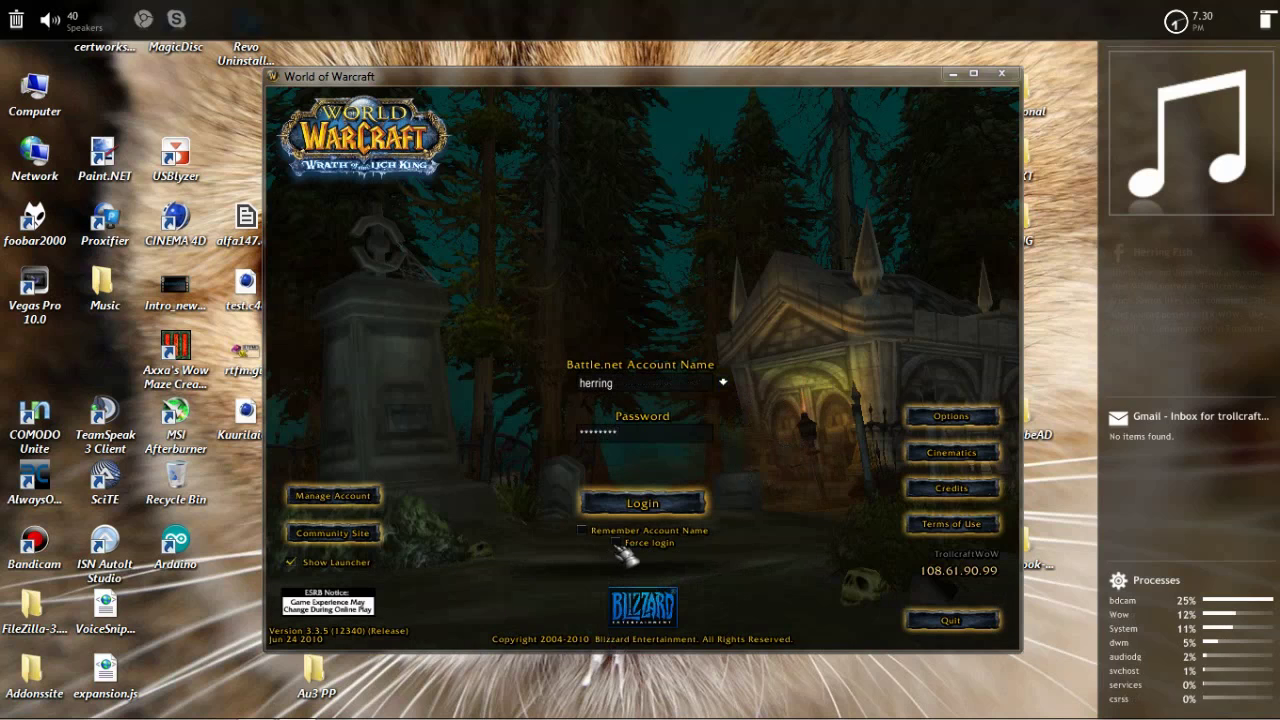
{"action": "type", "text": "*"}
{"action": "left_click", "coordinate": [616, 543]}
{"action": "left_click", "coordinate": [645, 504]}
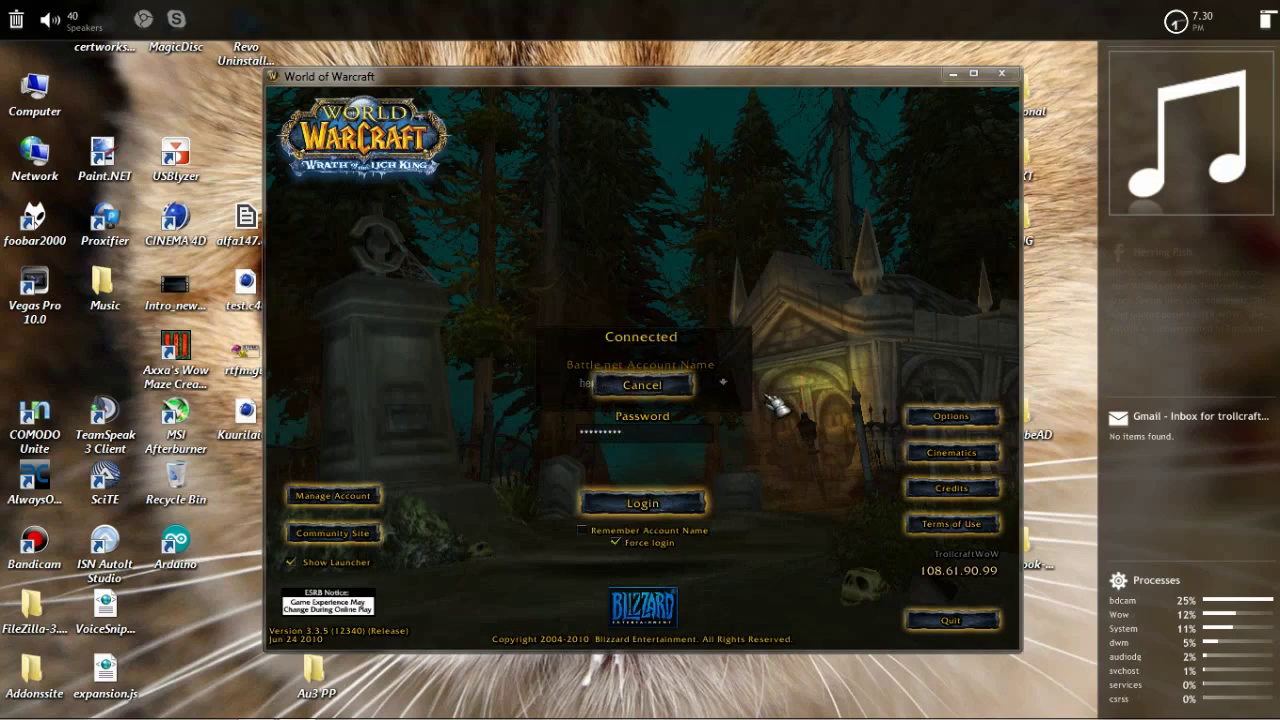